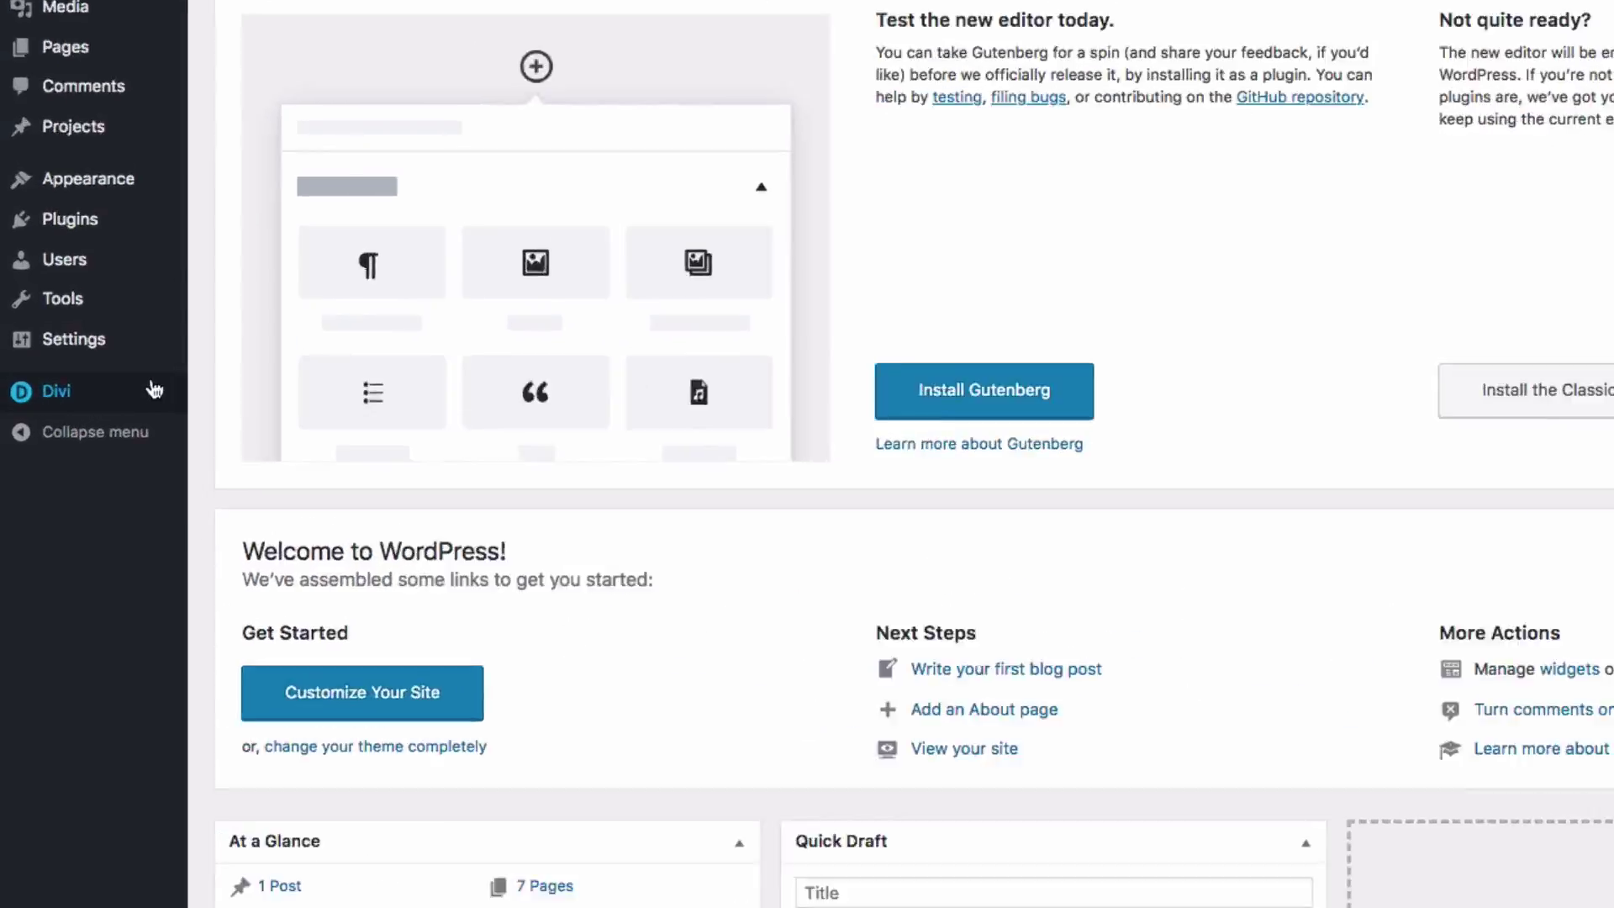
# Check the stored username and API key on the Divi Theme Options Updates tab and save them.
pyautogui.moveTo(91, 405)
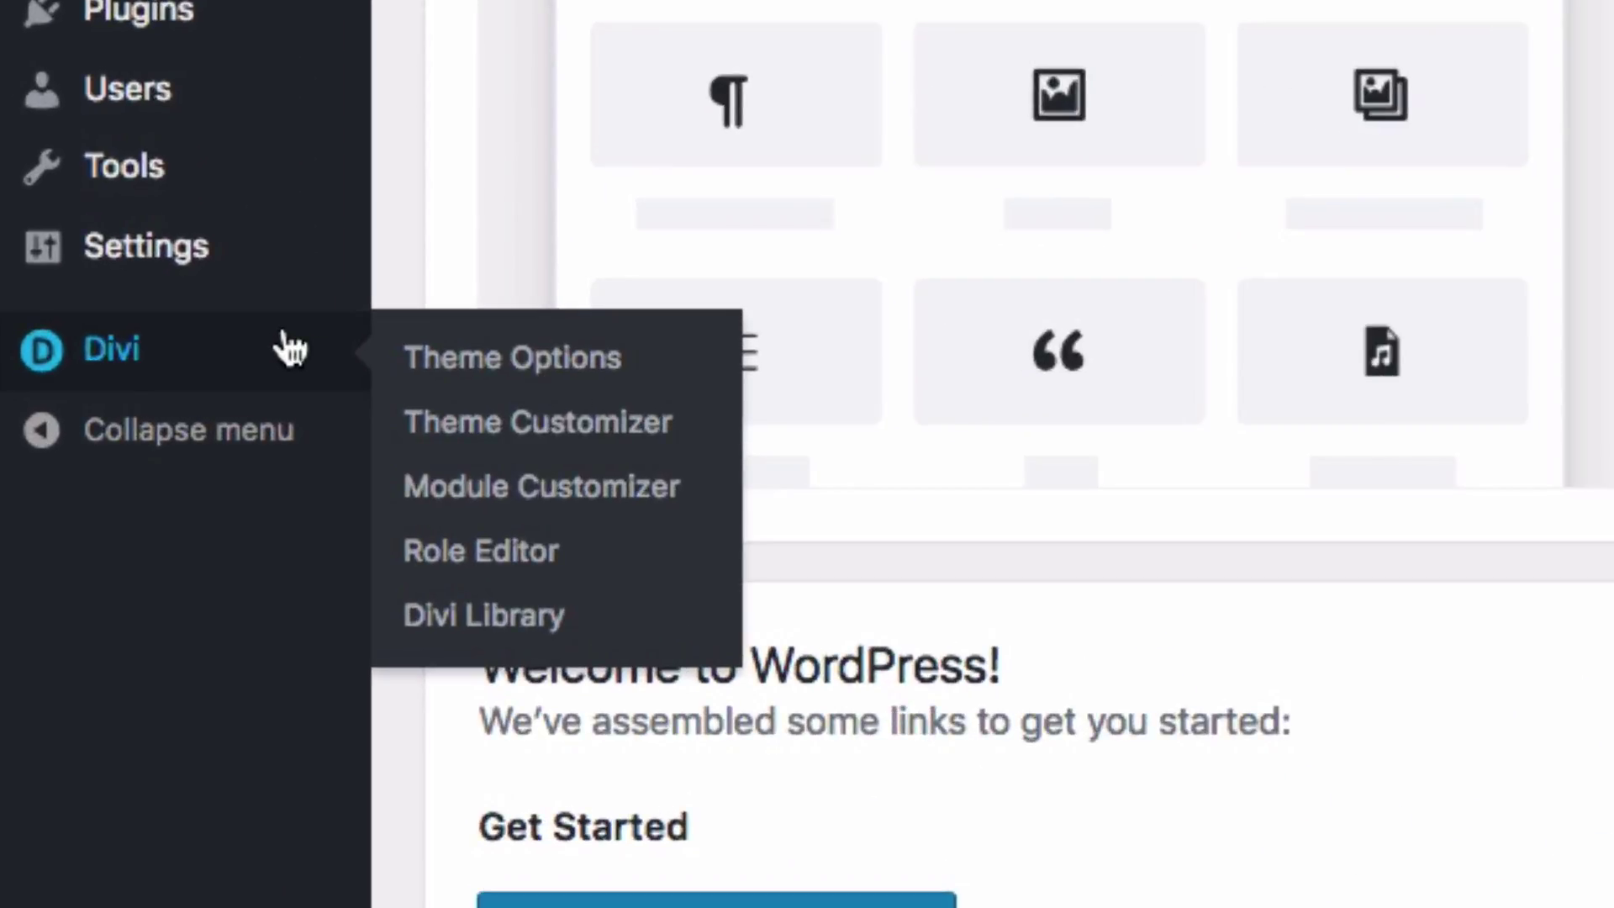
pyautogui.click(516, 370)
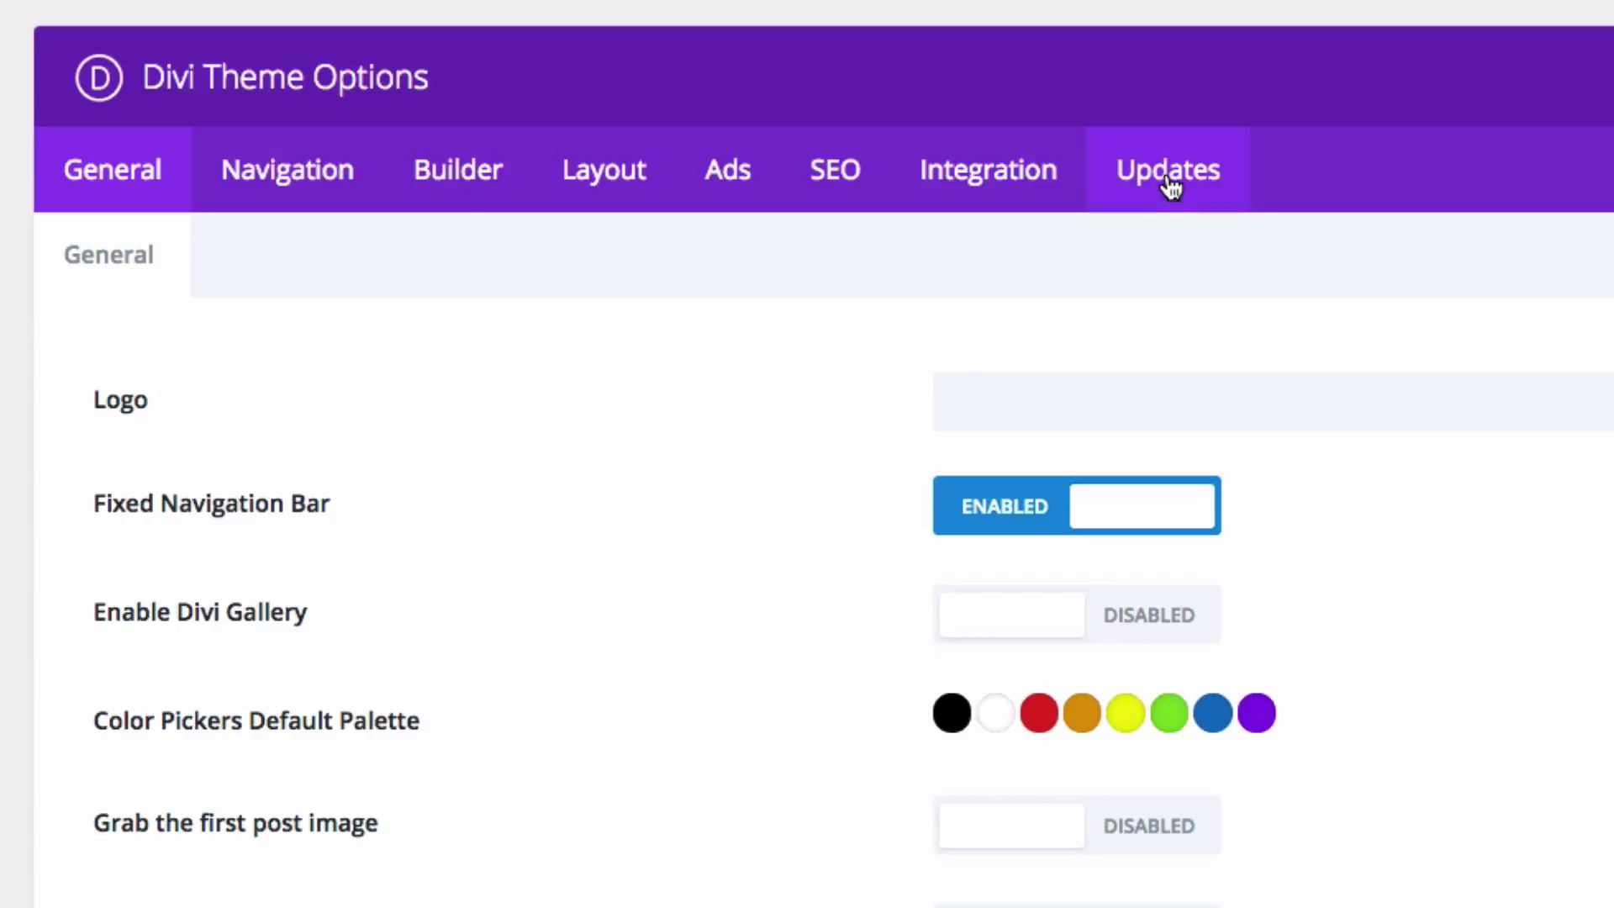
pyautogui.click(1170, 178)
pyautogui.moveTo(1109, 407); pyautogui.dragTo(921, 401)
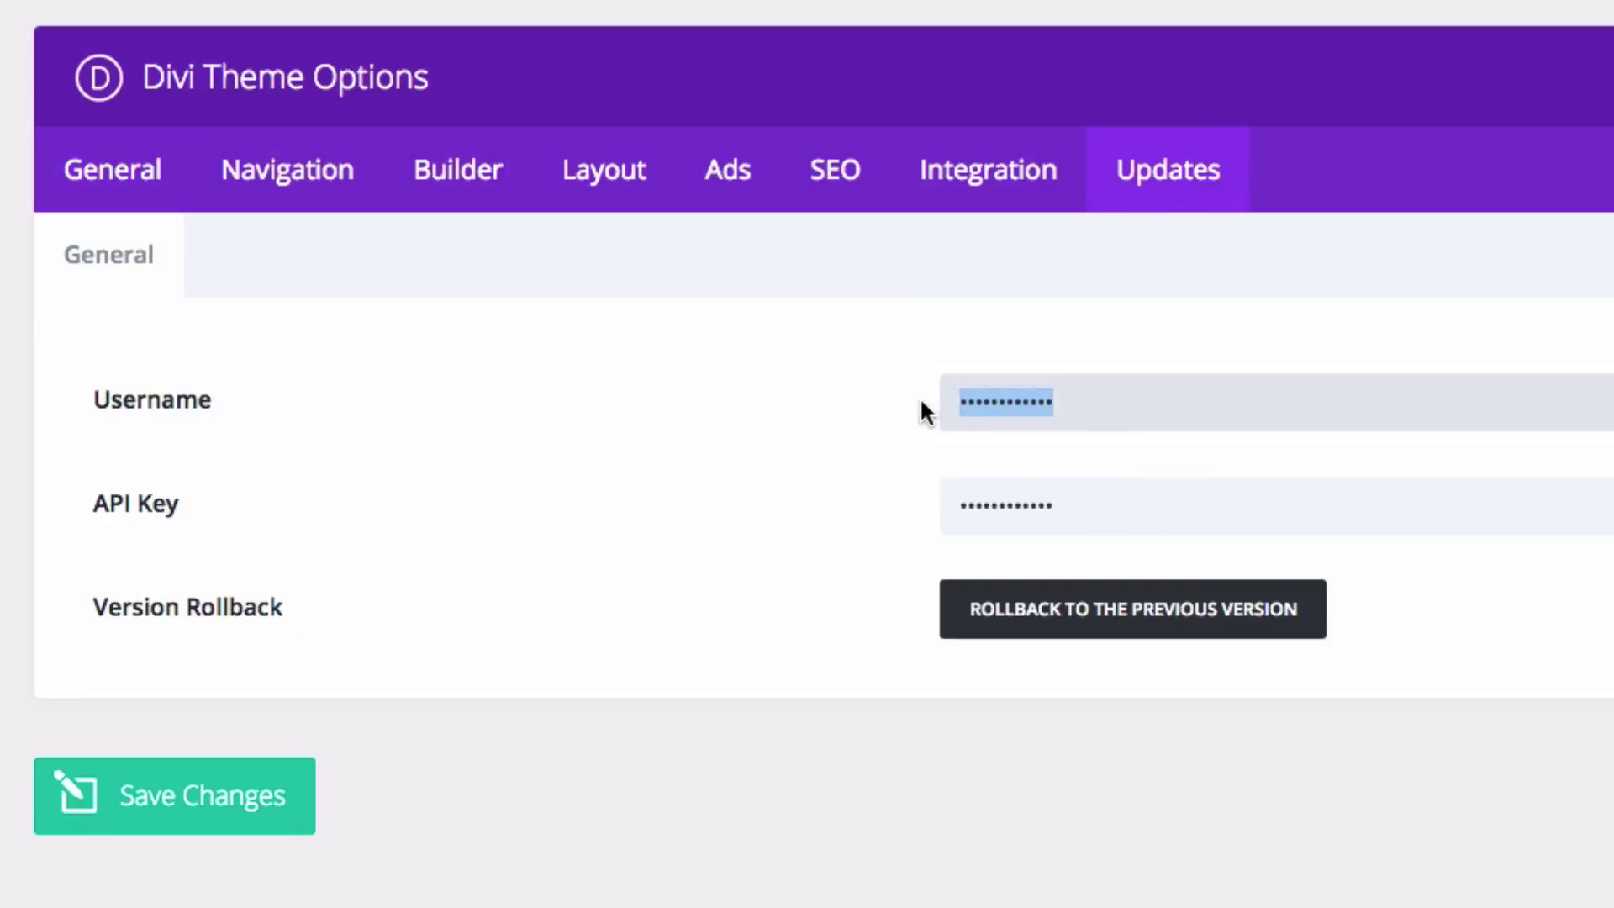
pyautogui.moveTo(1122, 499); pyautogui.dragTo(920, 521)
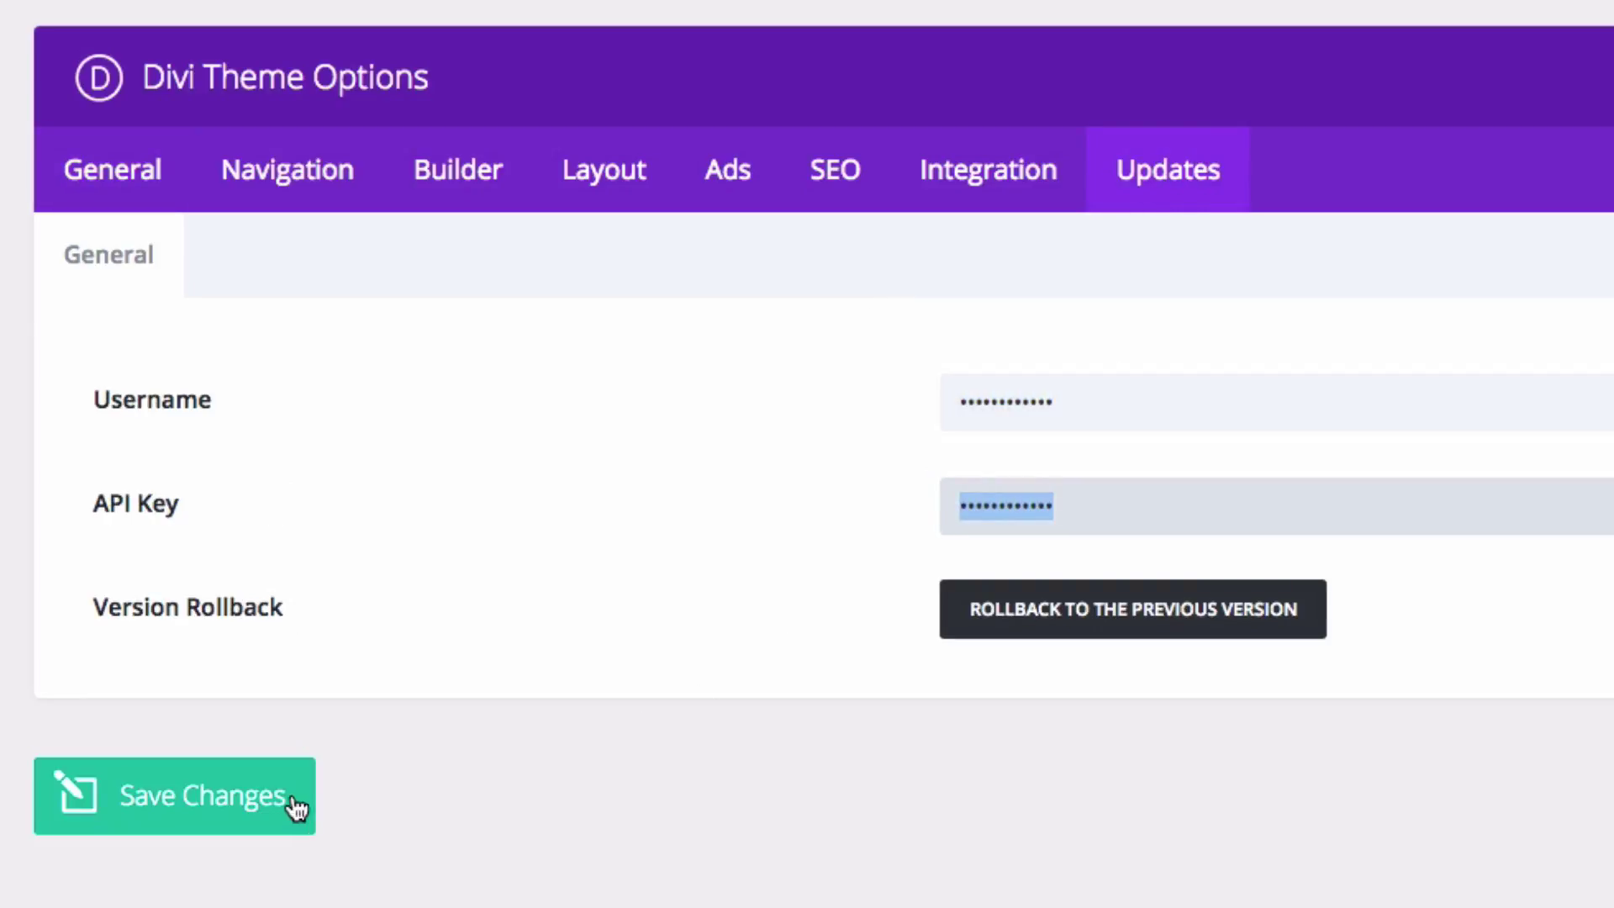
pyautogui.click(269, 807)
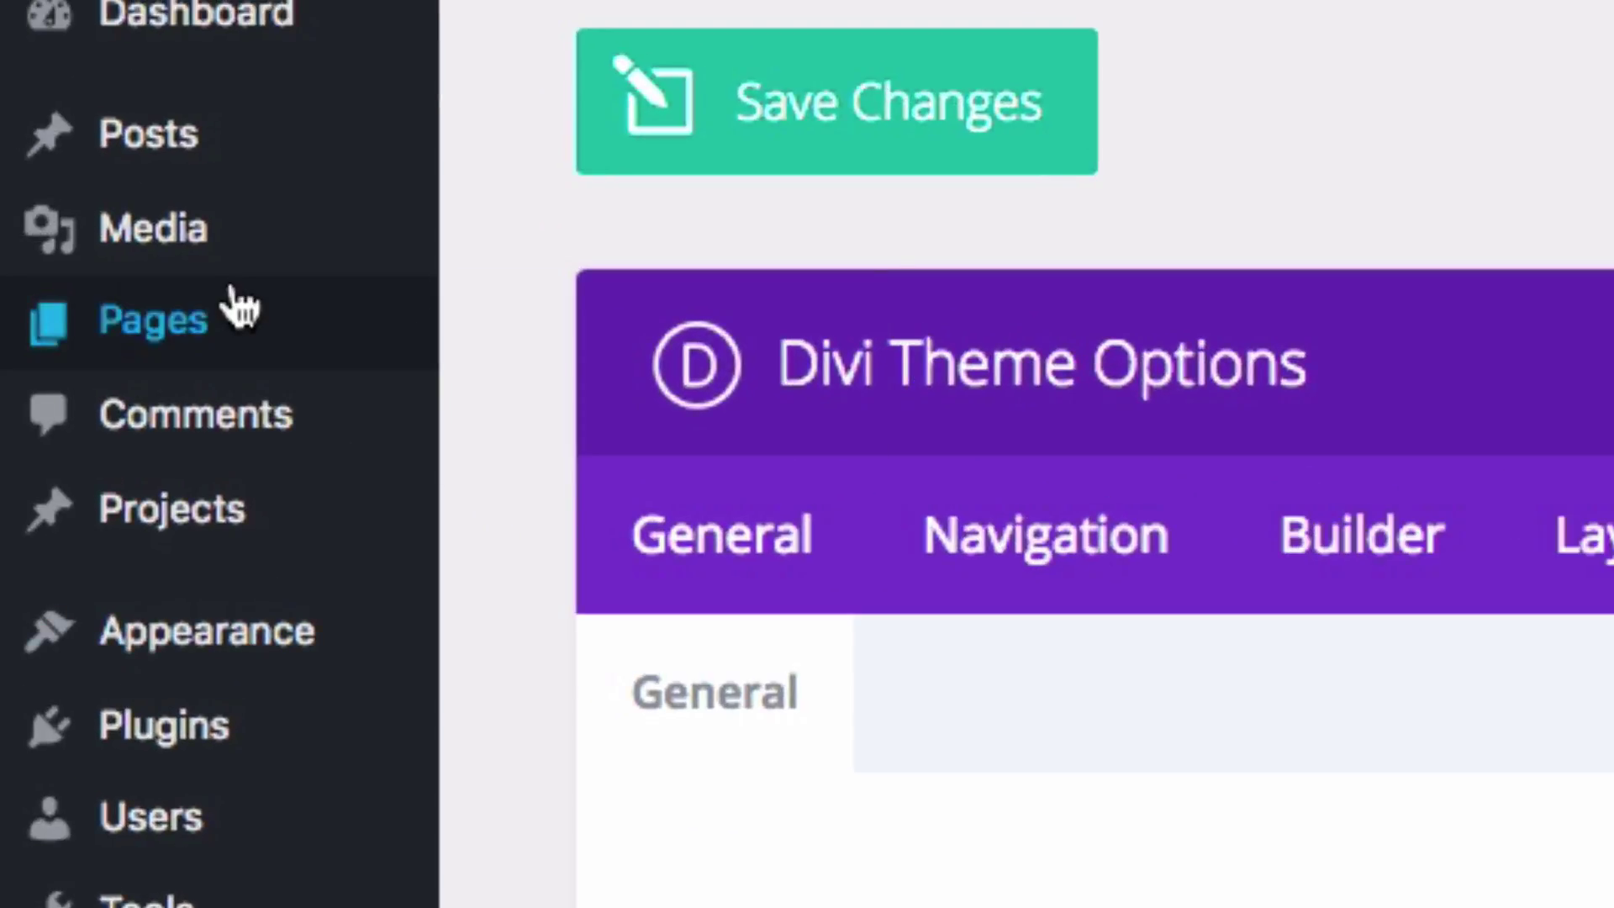
# Add a new page titled 'Home', switch it to the Divi Builder and launch the Visual Builder.
pyautogui.moveTo(234, 306)
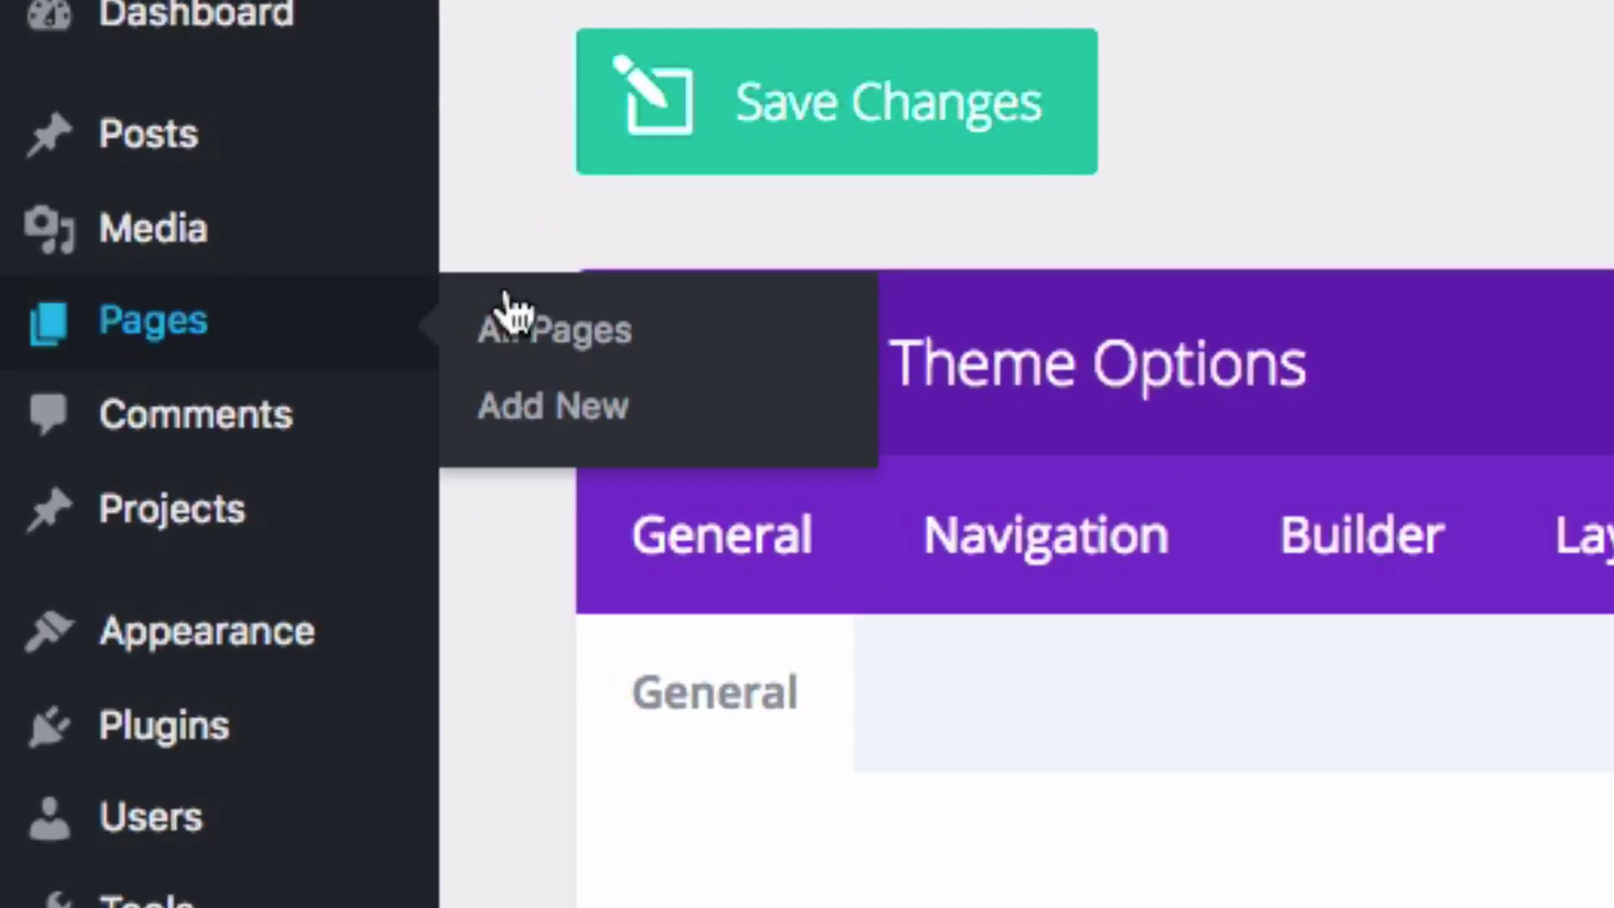
pyautogui.click(572, 433)
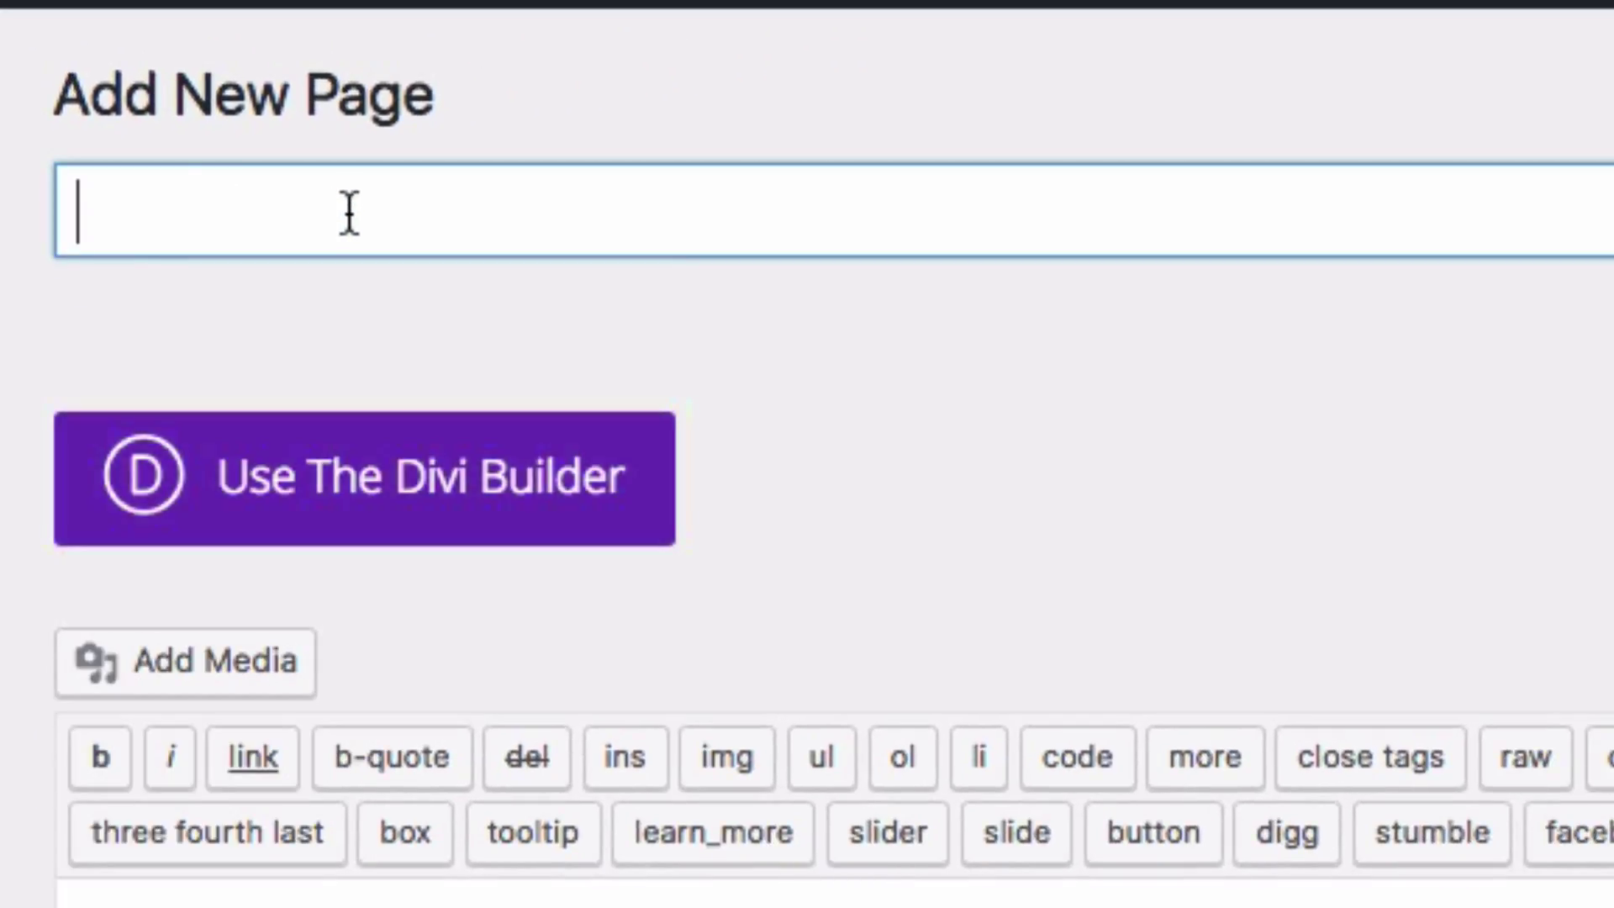
pyautogui.write('Home')
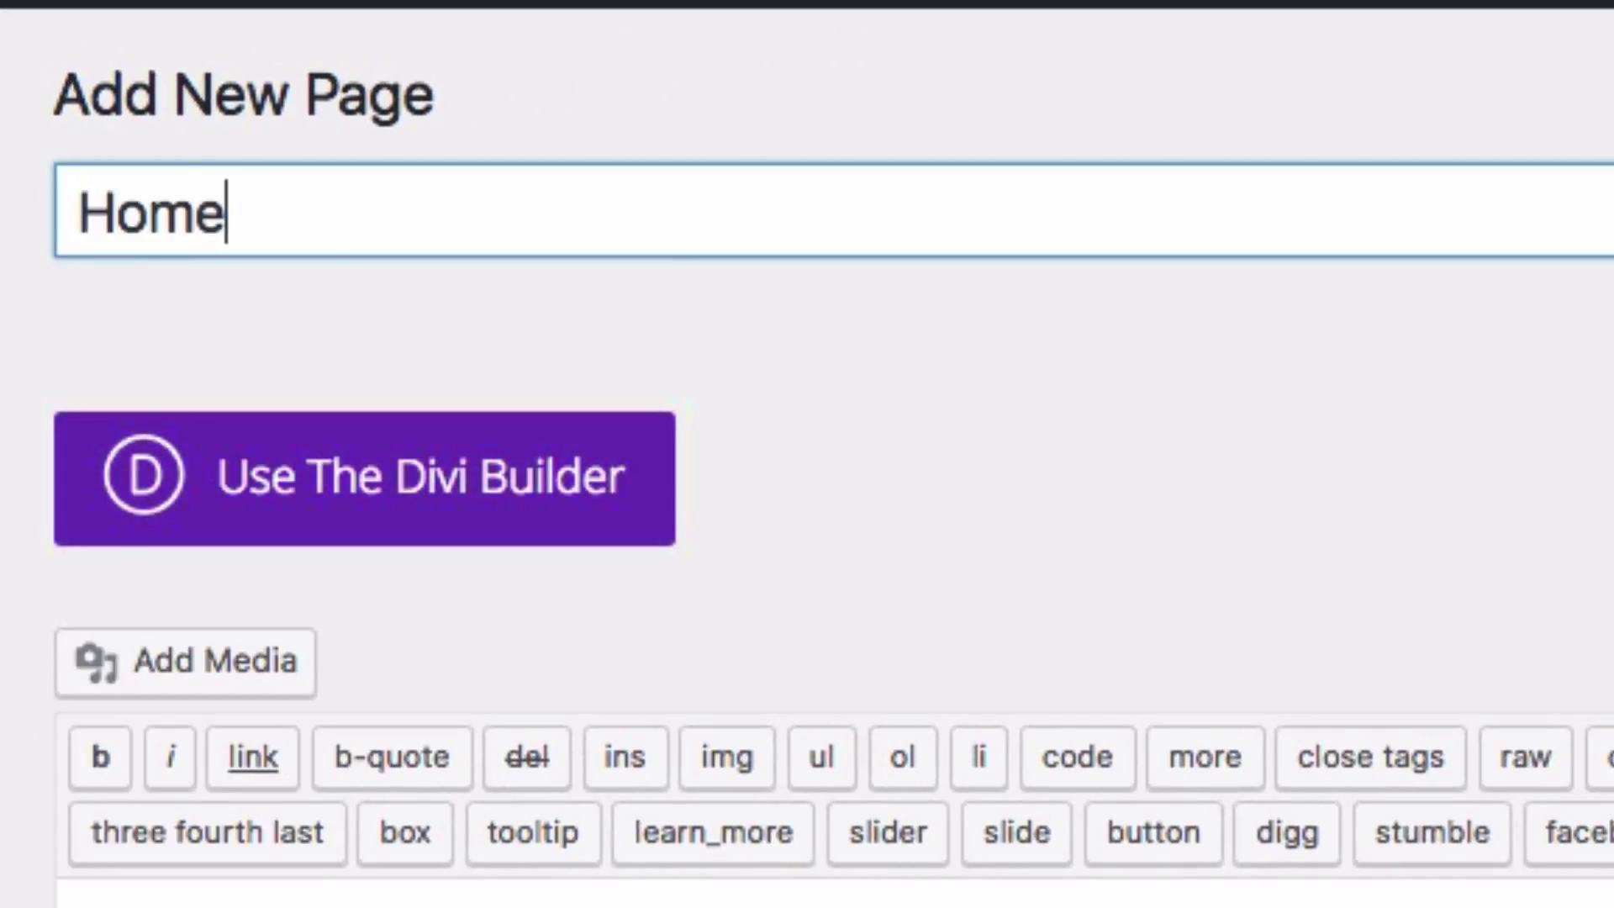
pyautogui.click(859, 375)
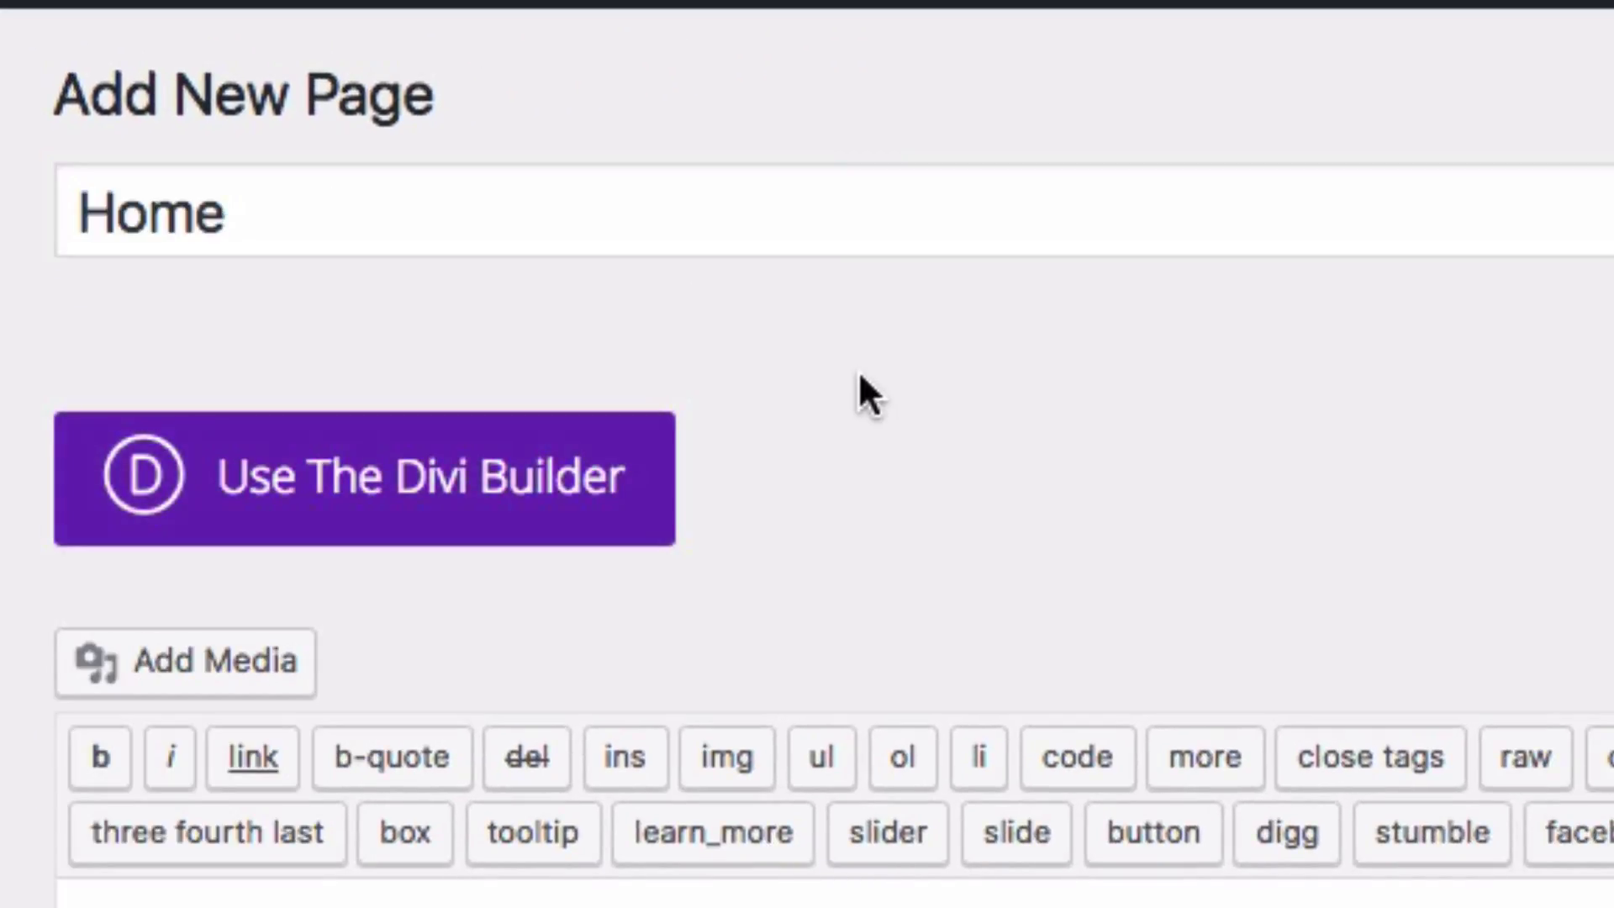
pyautogui.click(582, 469)
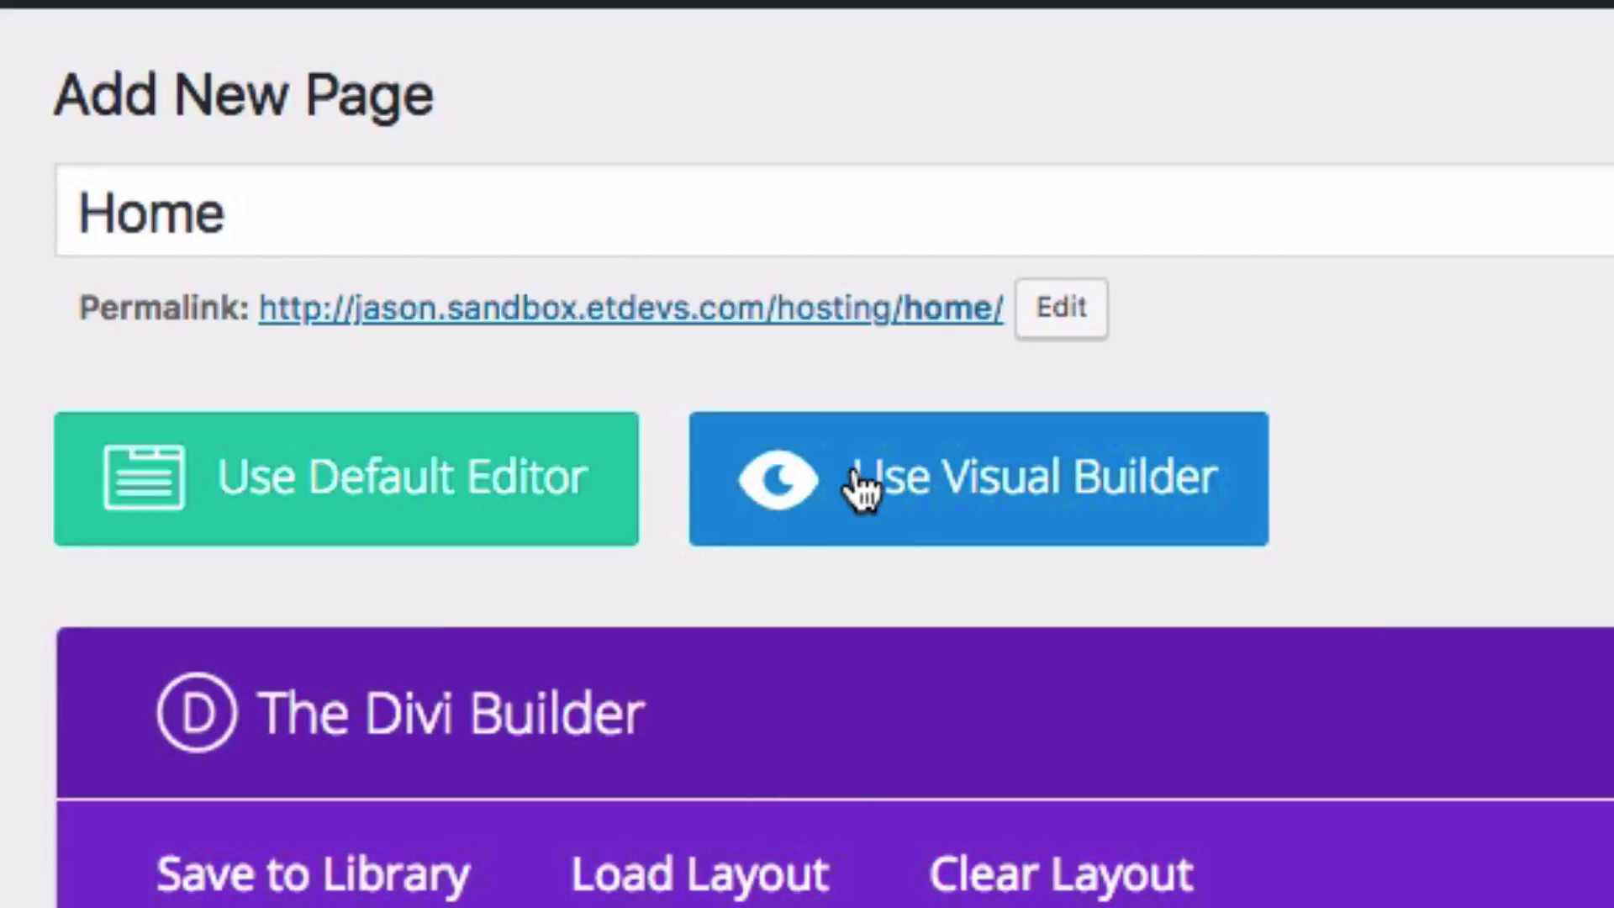
pyautogui.click(859, 487)
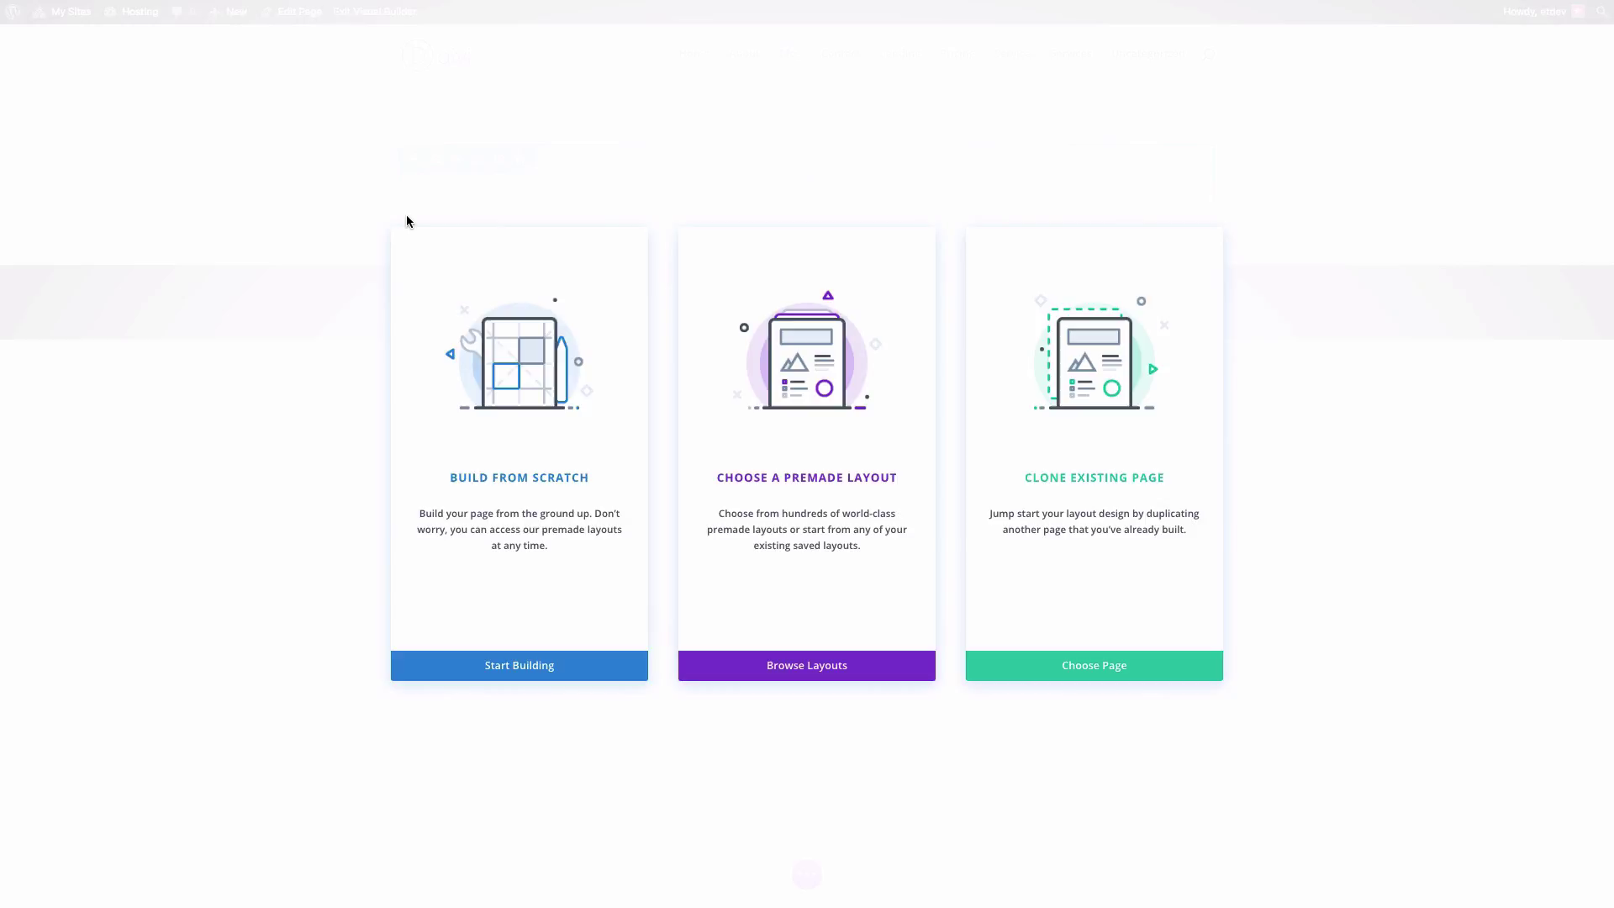
# Apply the Hosting Company pack's Home layout from the premade layout library to the page.
pyautogui.click(816, 485)
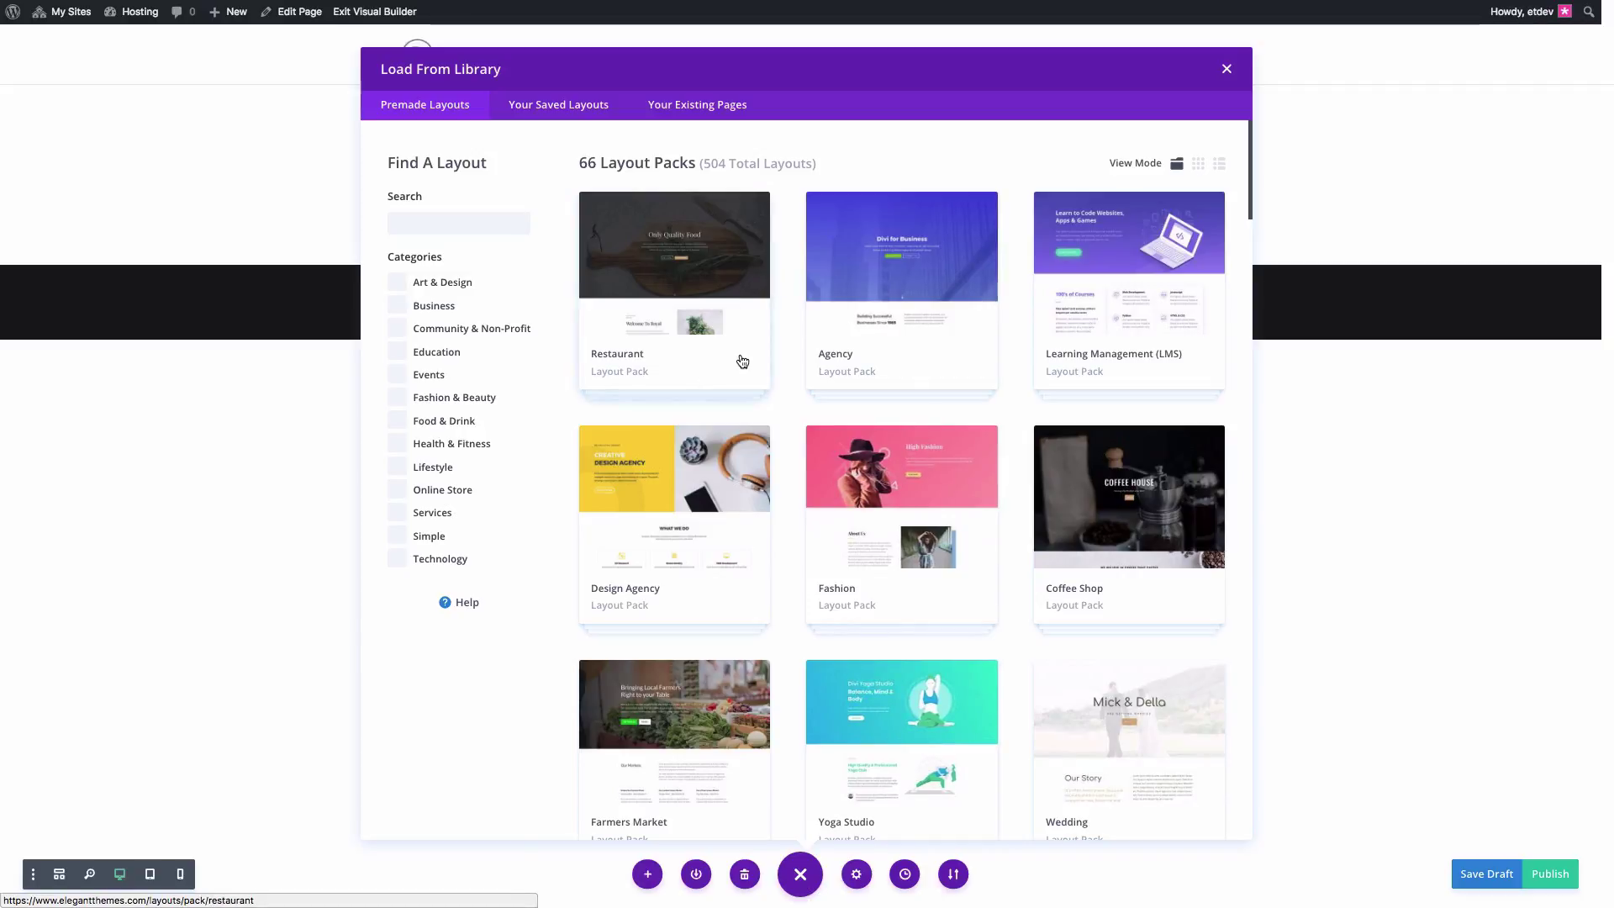
pyautogui.scroll(-1, 794, 412)
pyautogui.scroll(-20, 794, 411)
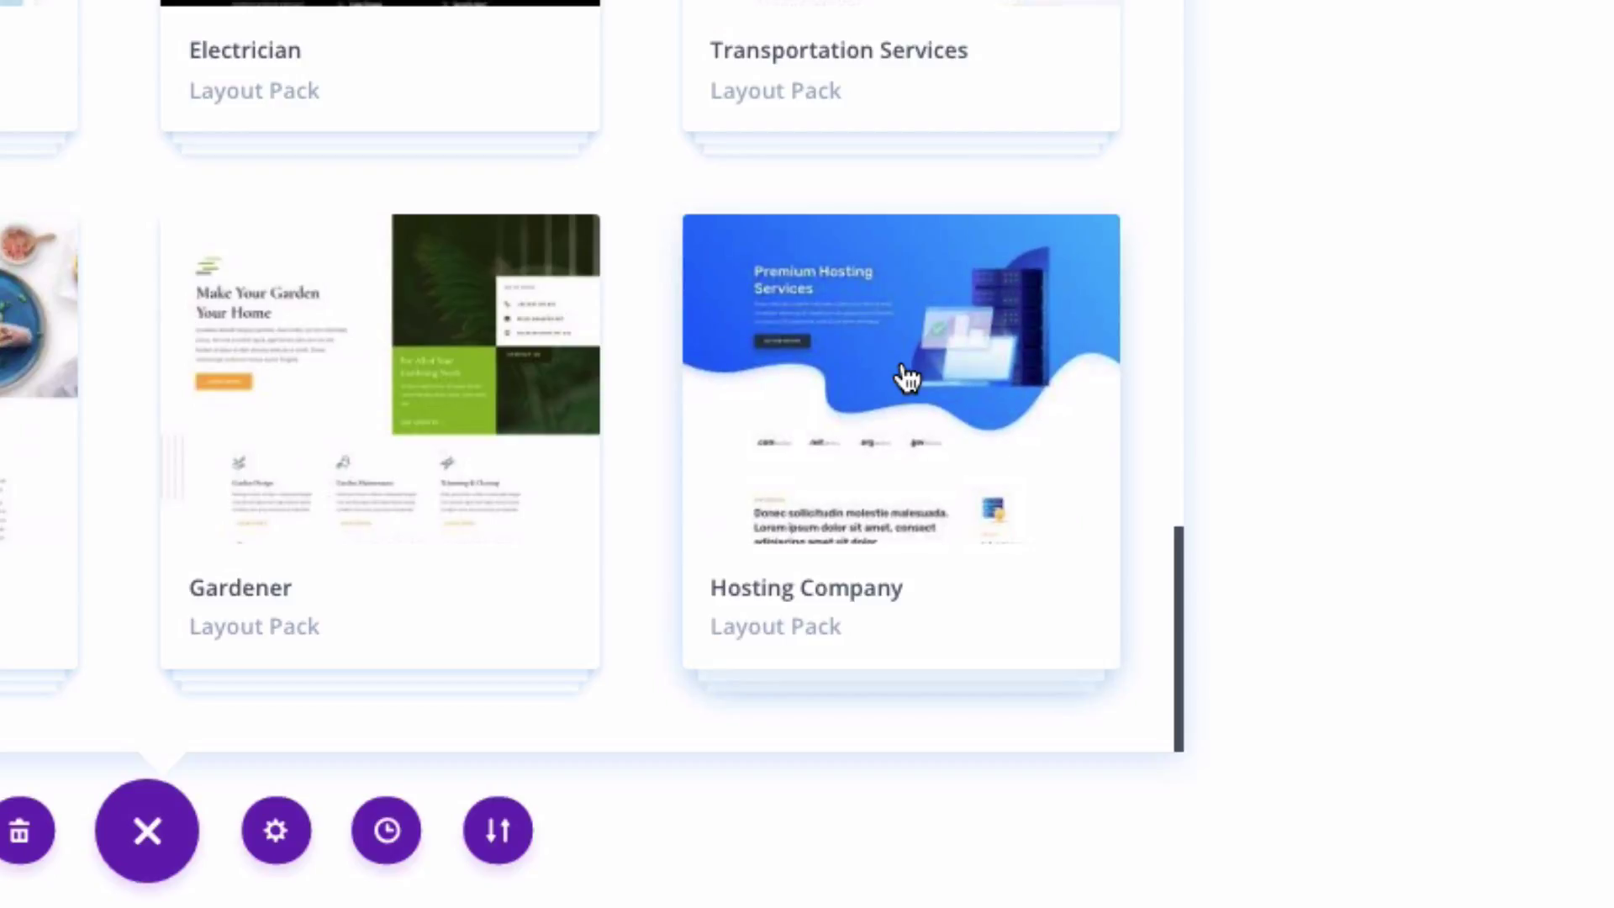
pyautogui.click(906, 378)
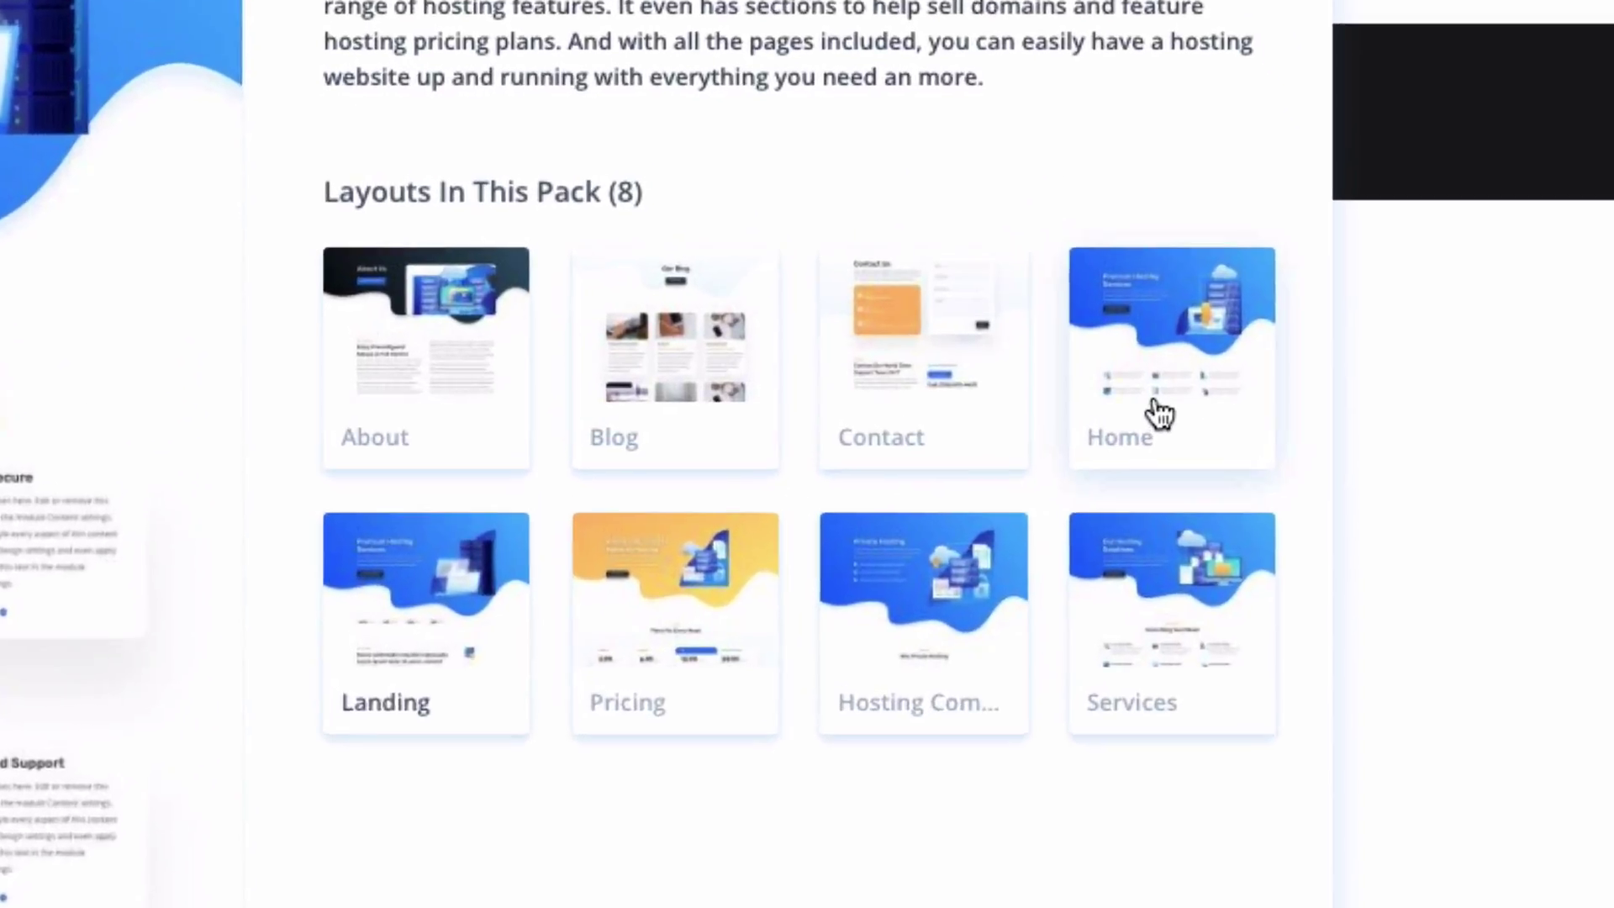
pyautogui.click(1152, 410)
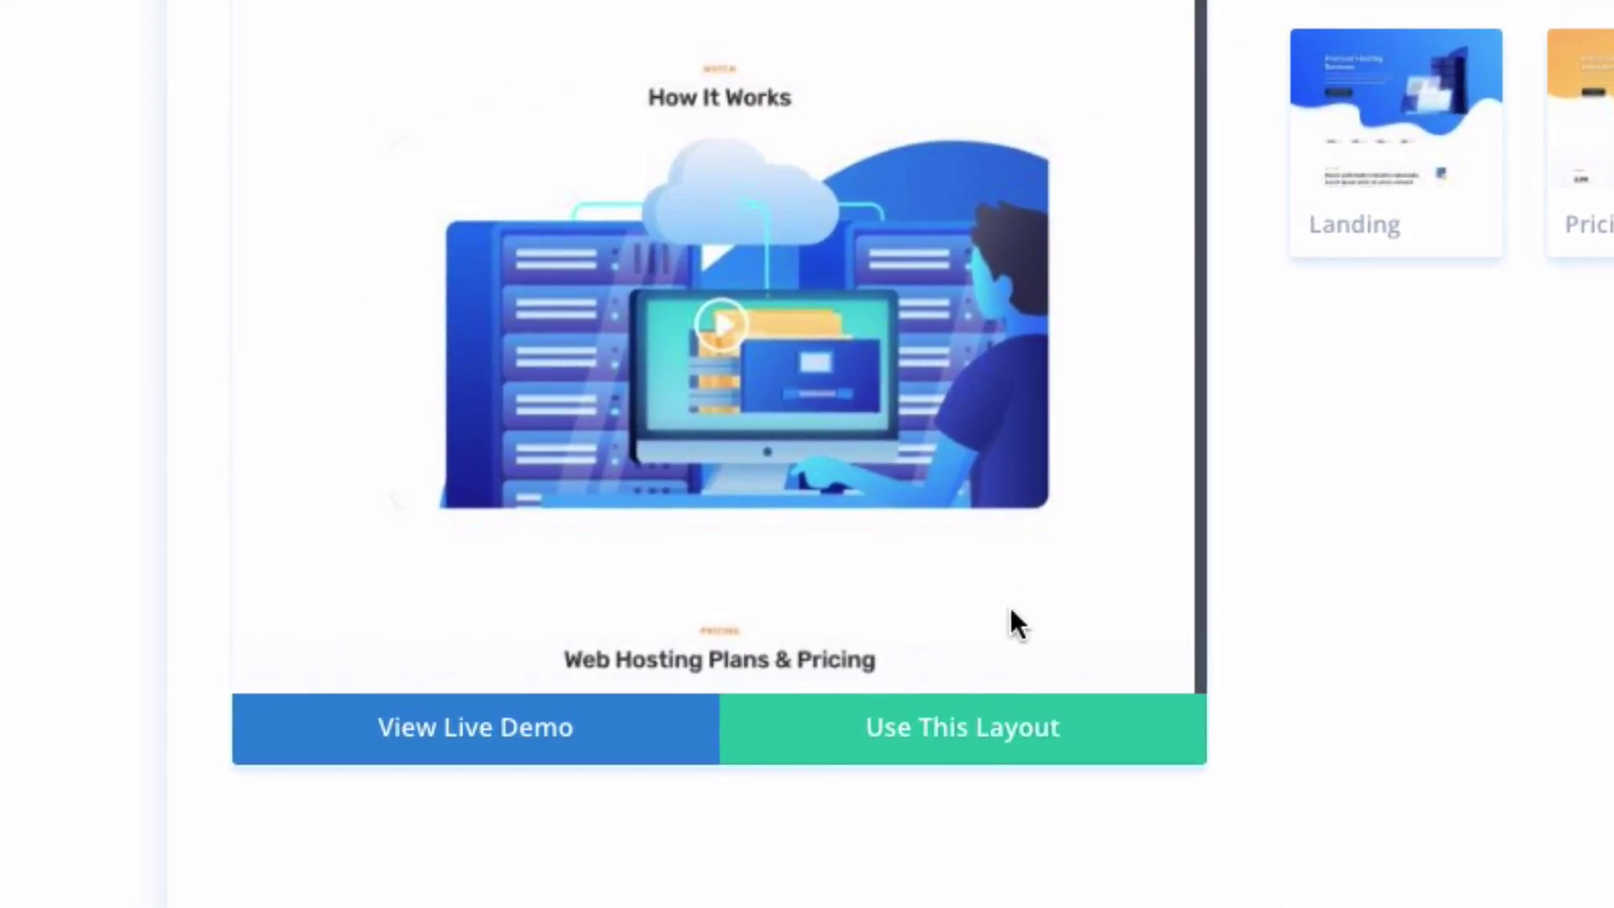
pyautogui.click(990, 751)
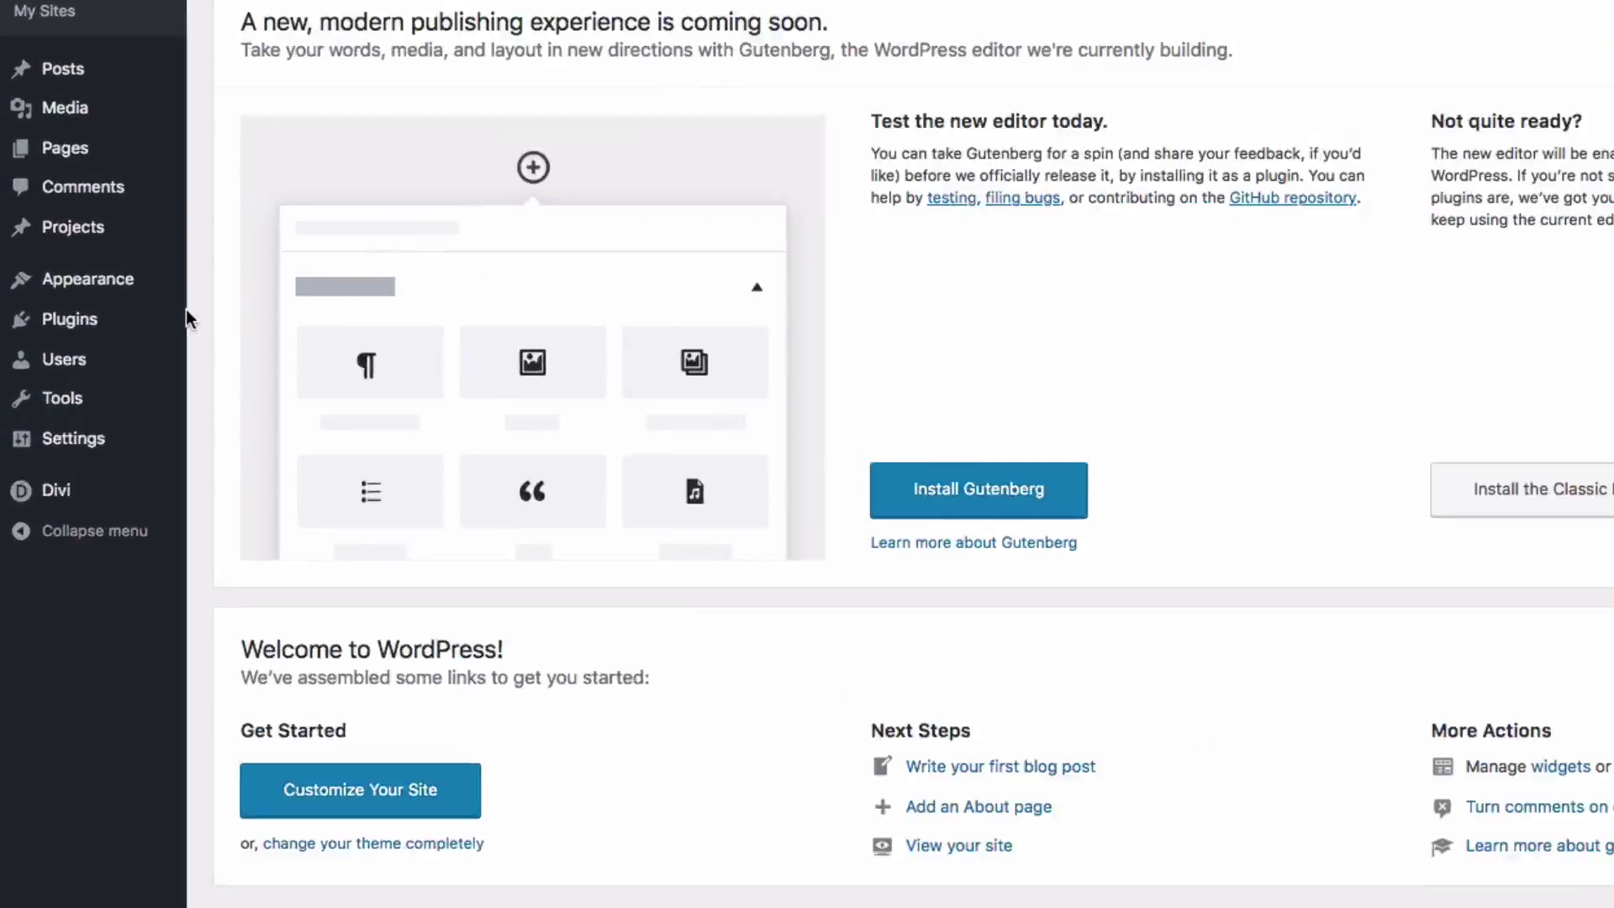
# Create a new menu named 'main menu' under Appearance > Menus.
pyautogui.moveTo(95, 274)
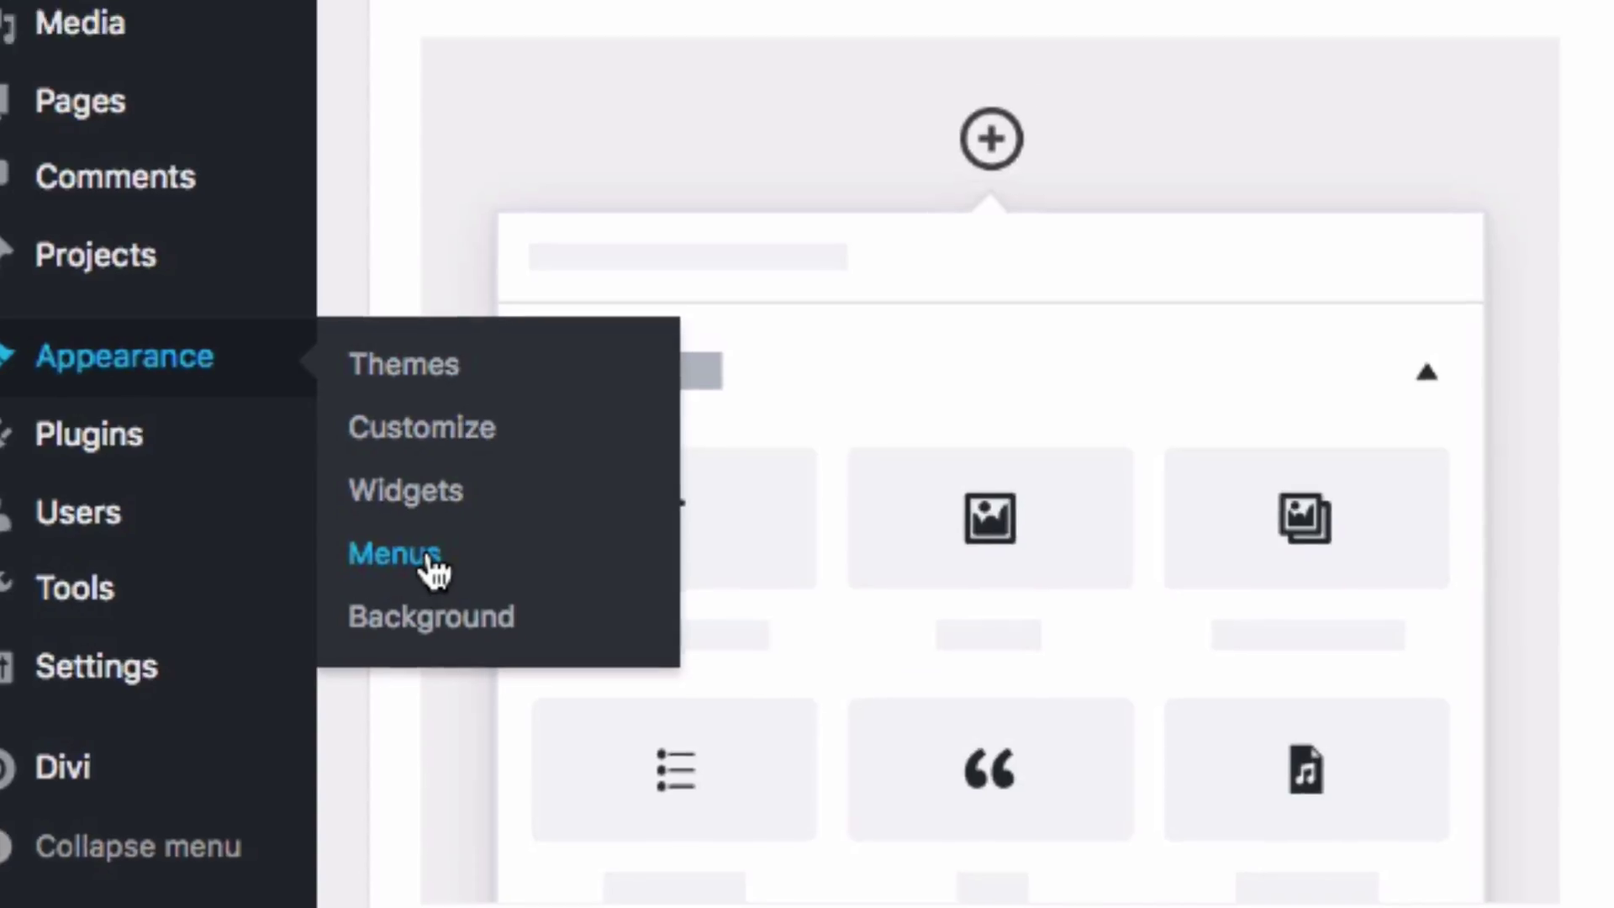
pyautogui.click(486, 519)
pyautogui.click(1063, 445)
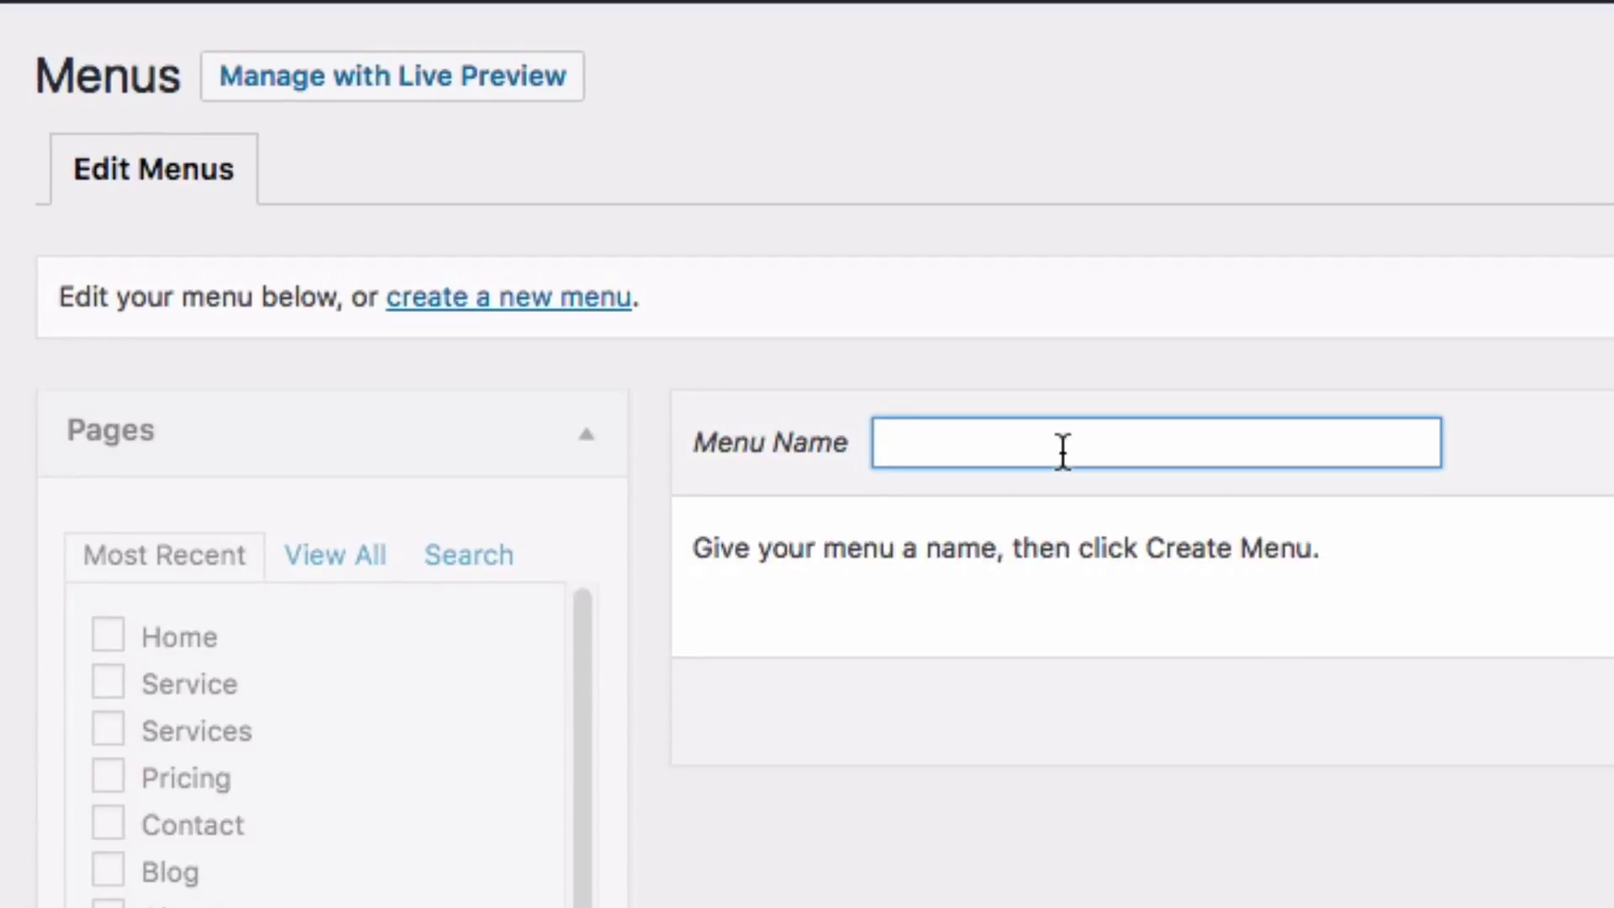
pyautogui.write('main menu')
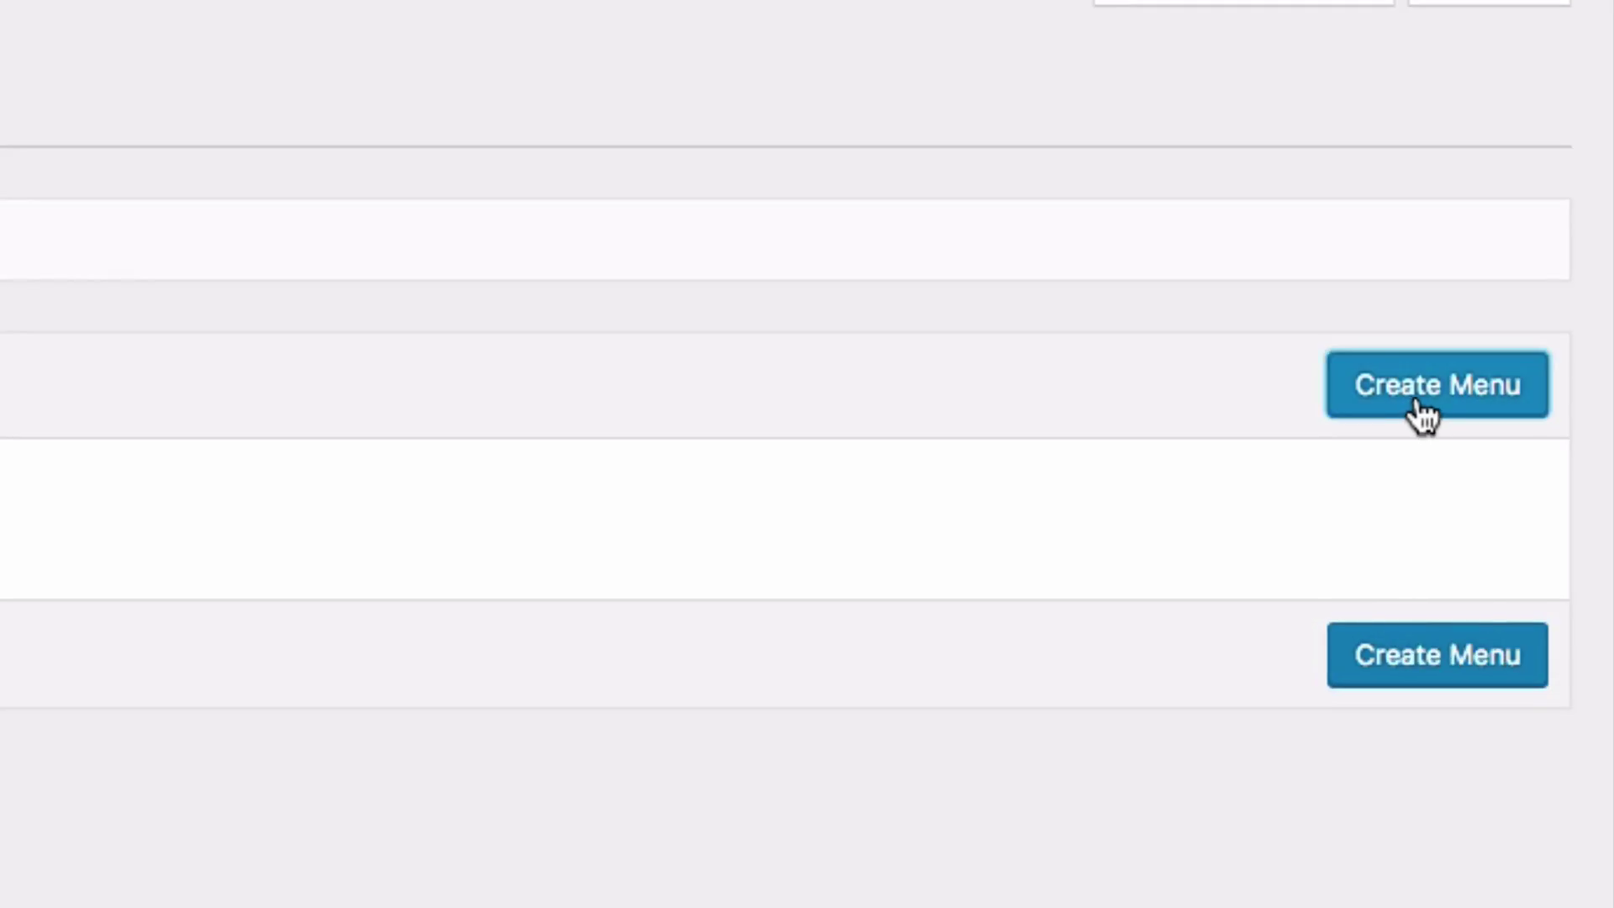
pyautogui.click(1504, 632)
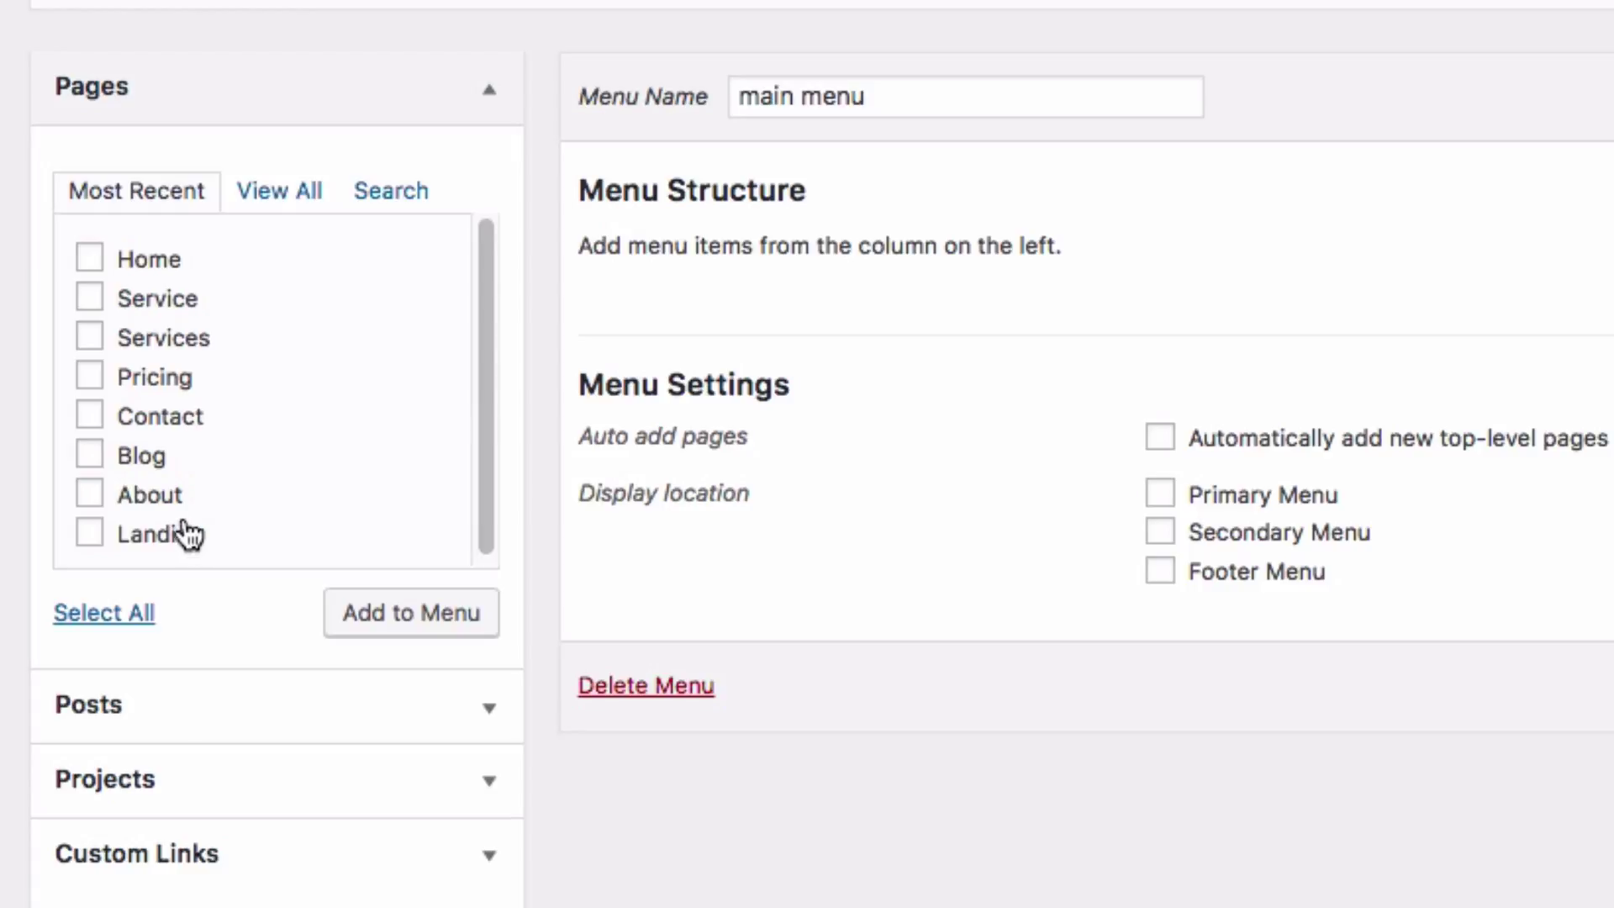
# Add all eight pages to the main menu and adjust the Home item's position.
pyautogui.click(118, 616)
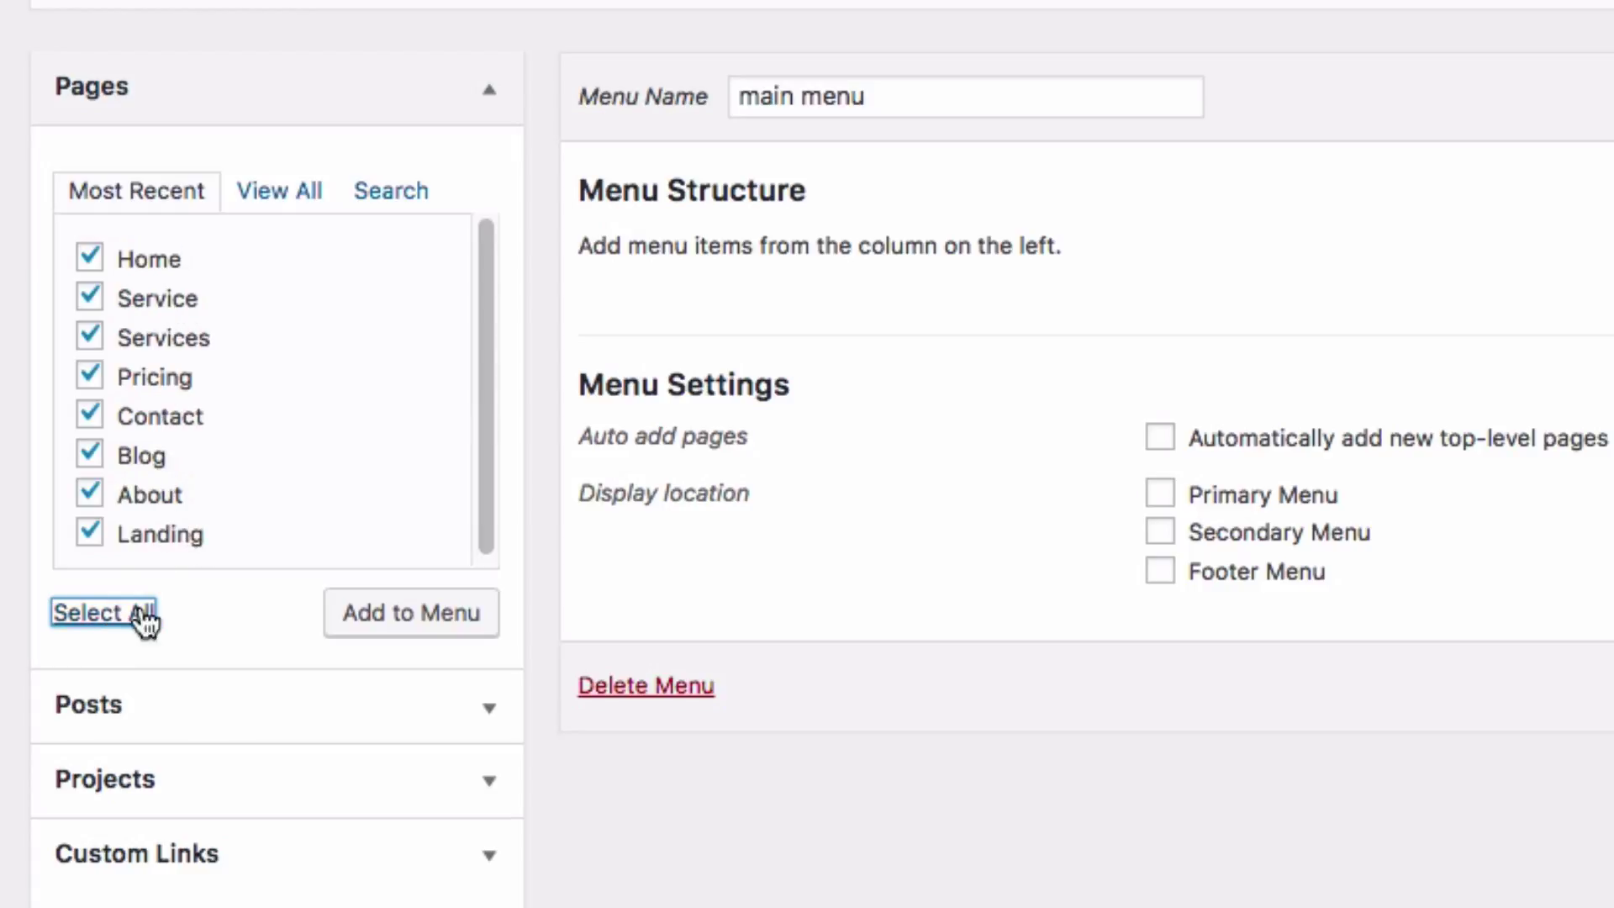
pyautogui.click(370, 618)
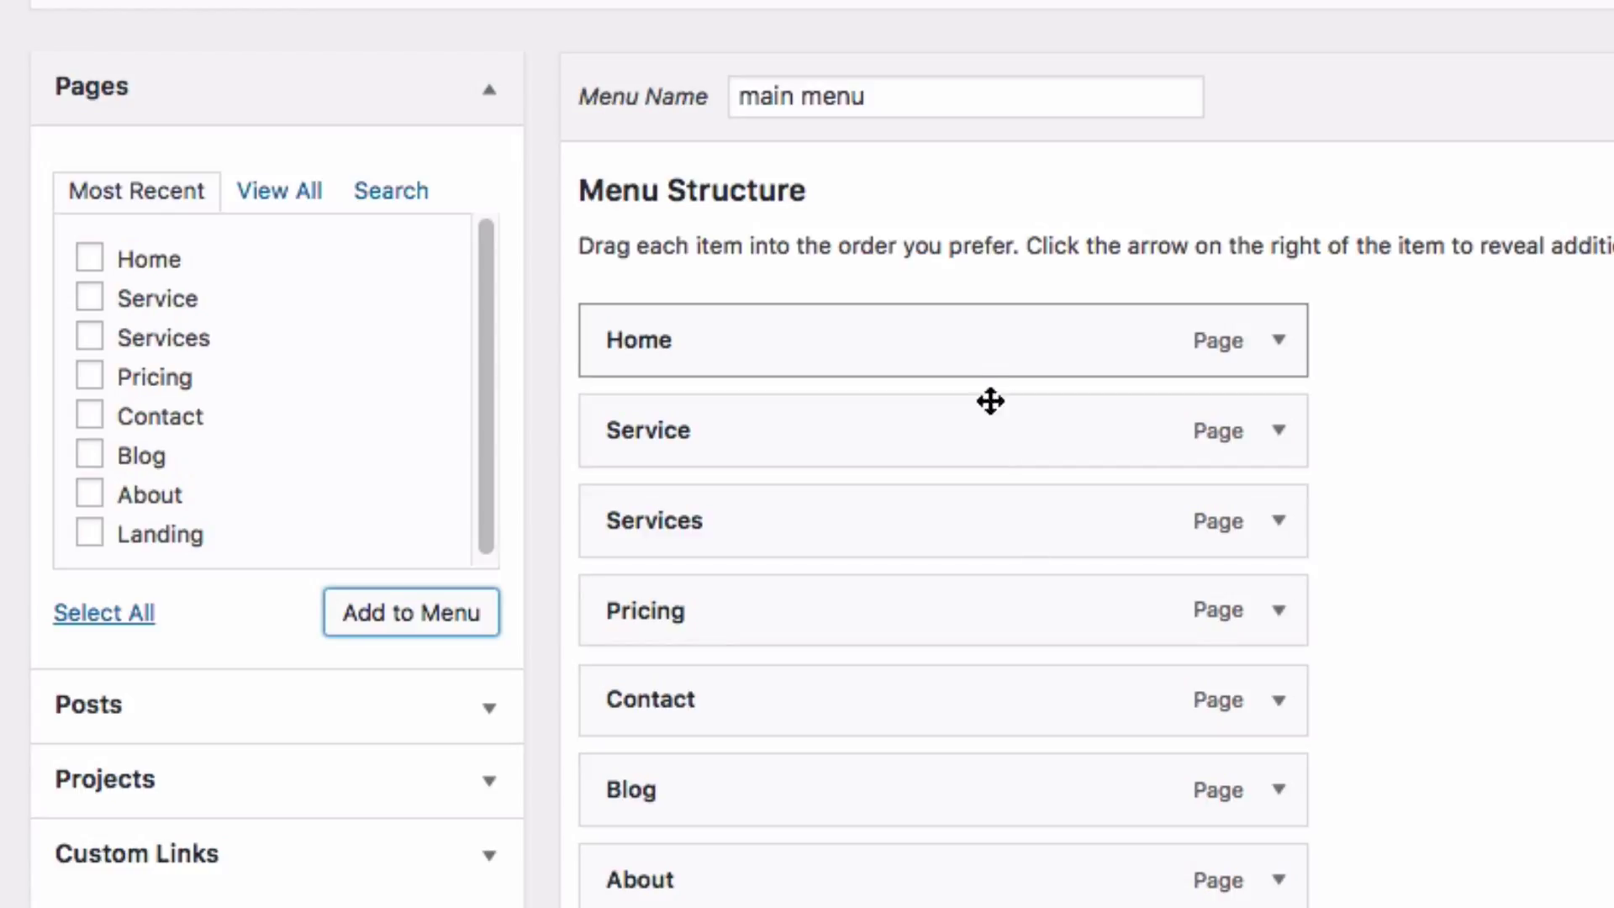
pyautogui.moveTo(989, 336); pyautogui.dragTo(994, 346)
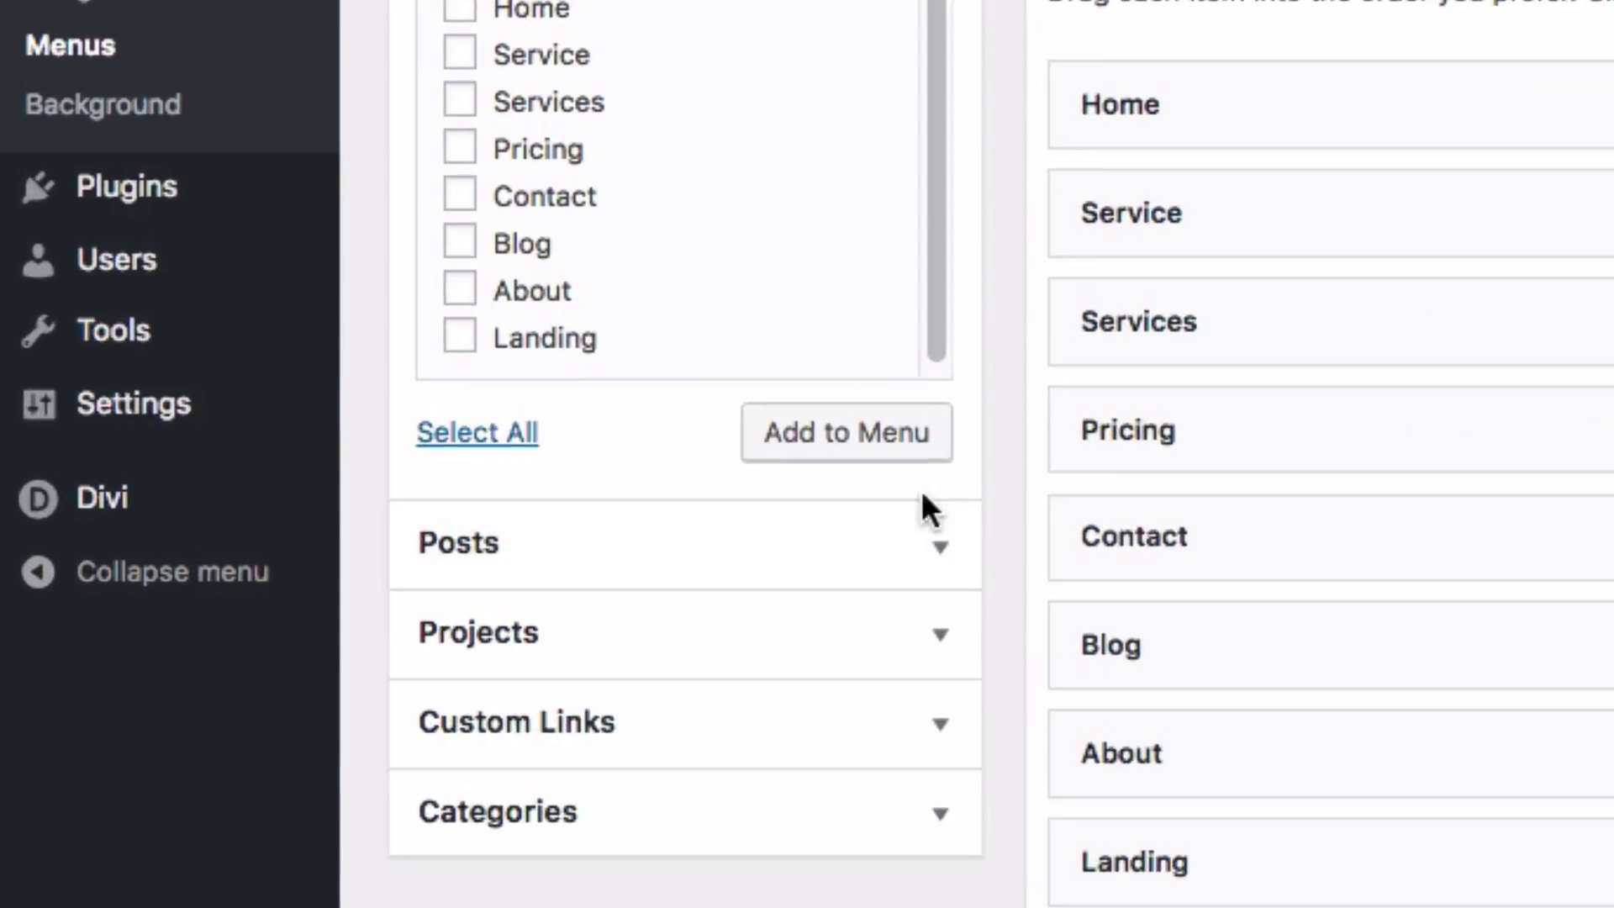
# In Reading Settings, choose a static homepage set to 'Home' and save.
pyautogui.moveTo(77, 436)
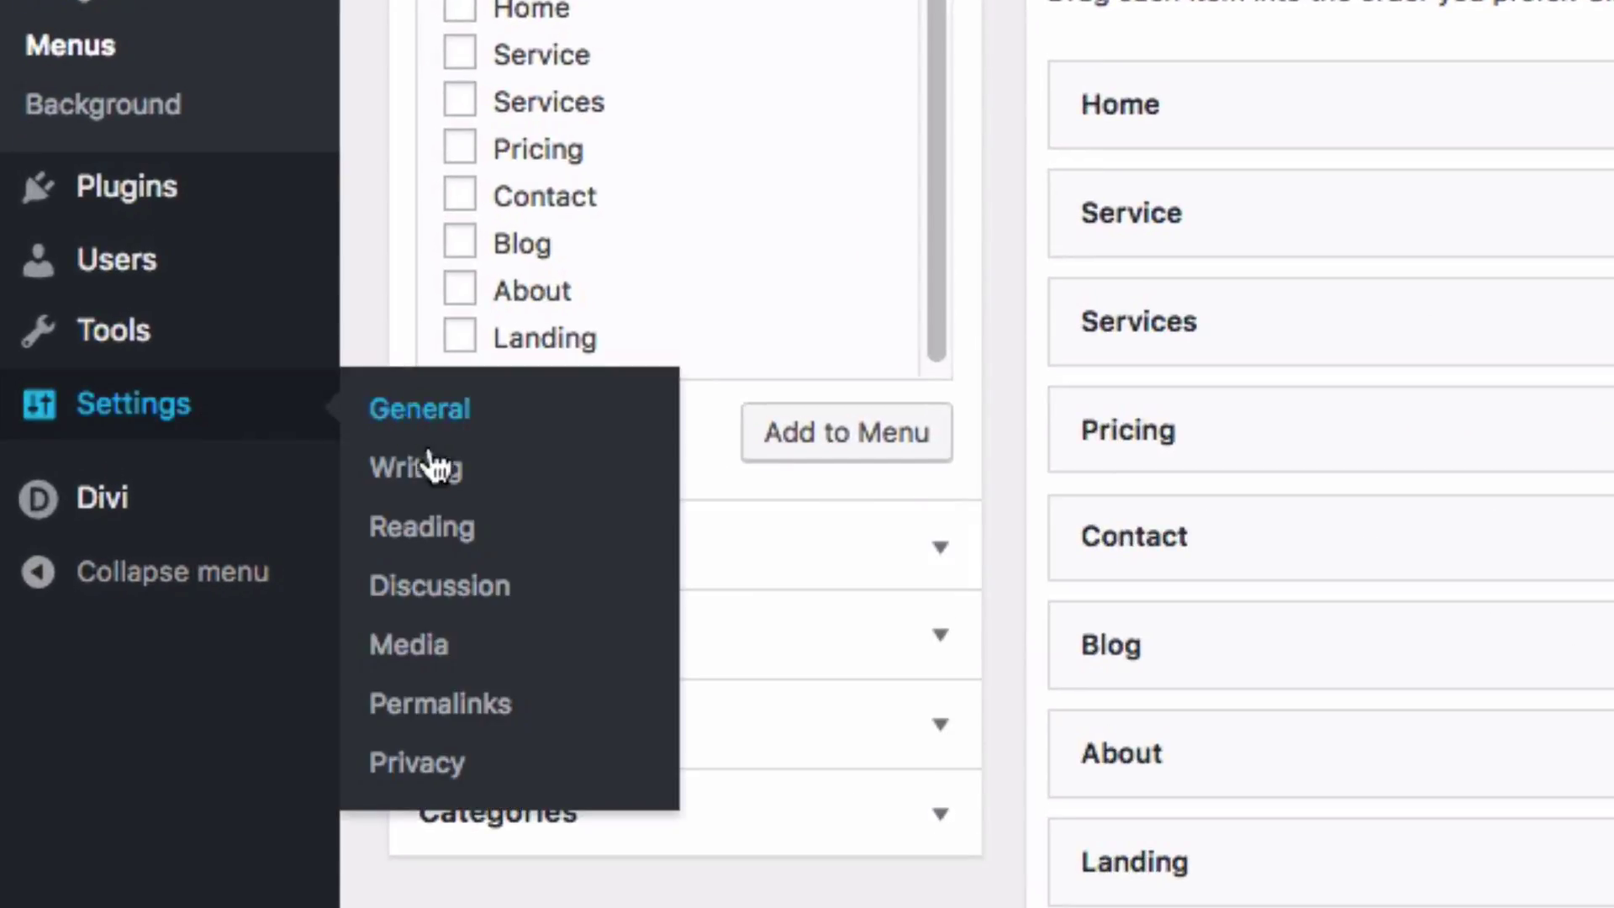
pyautogui.click(447, 538)
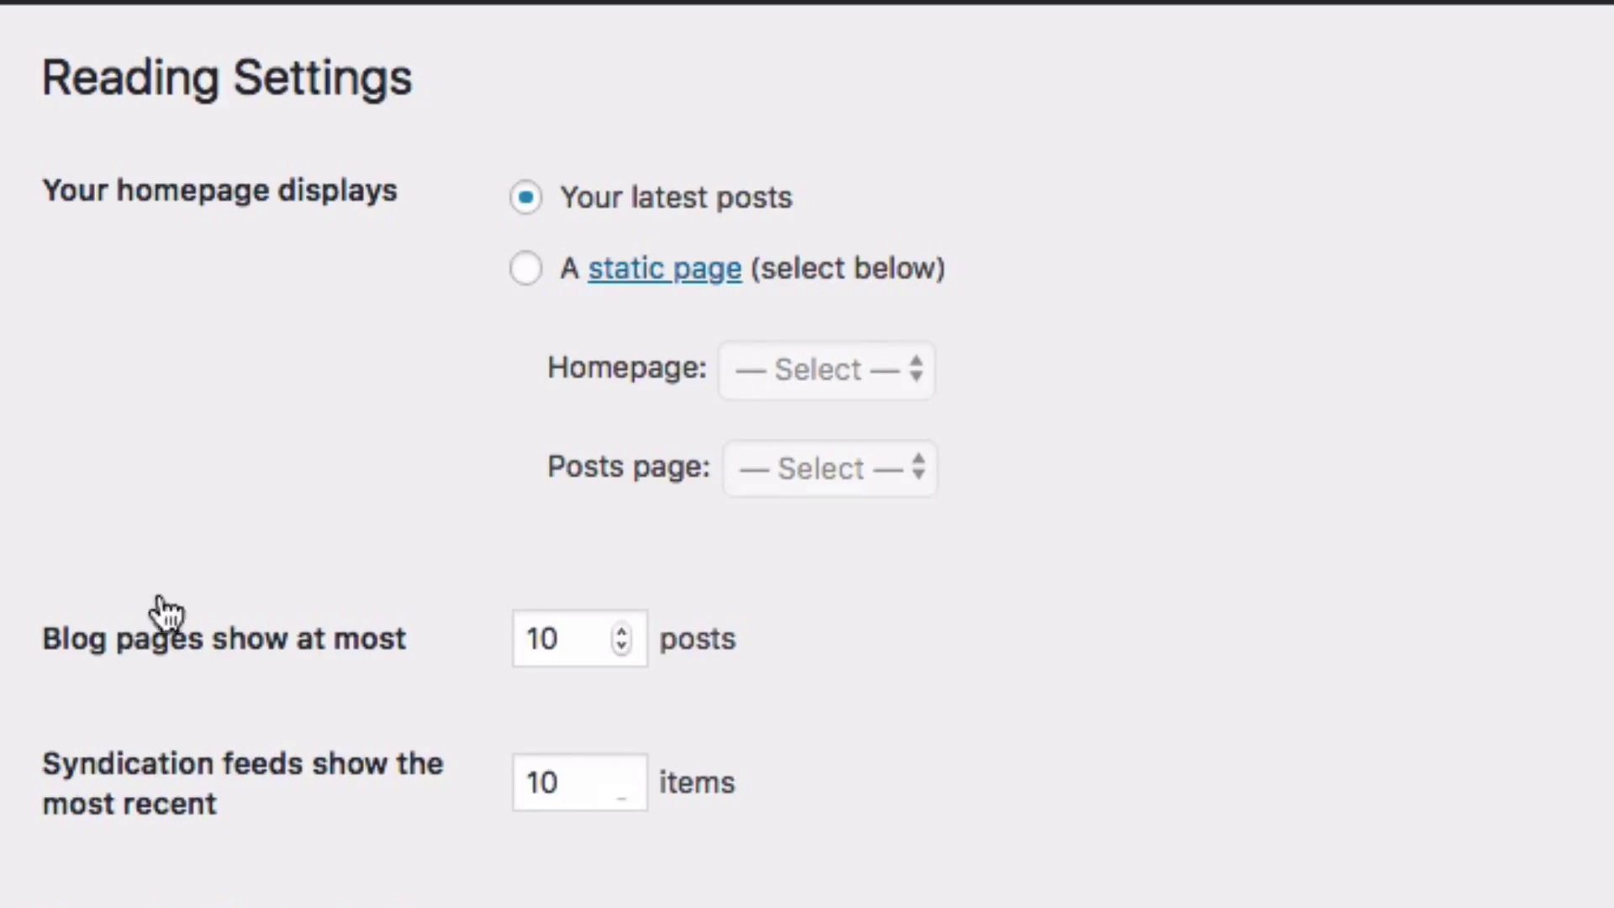
pyautogui.click(526, 271)
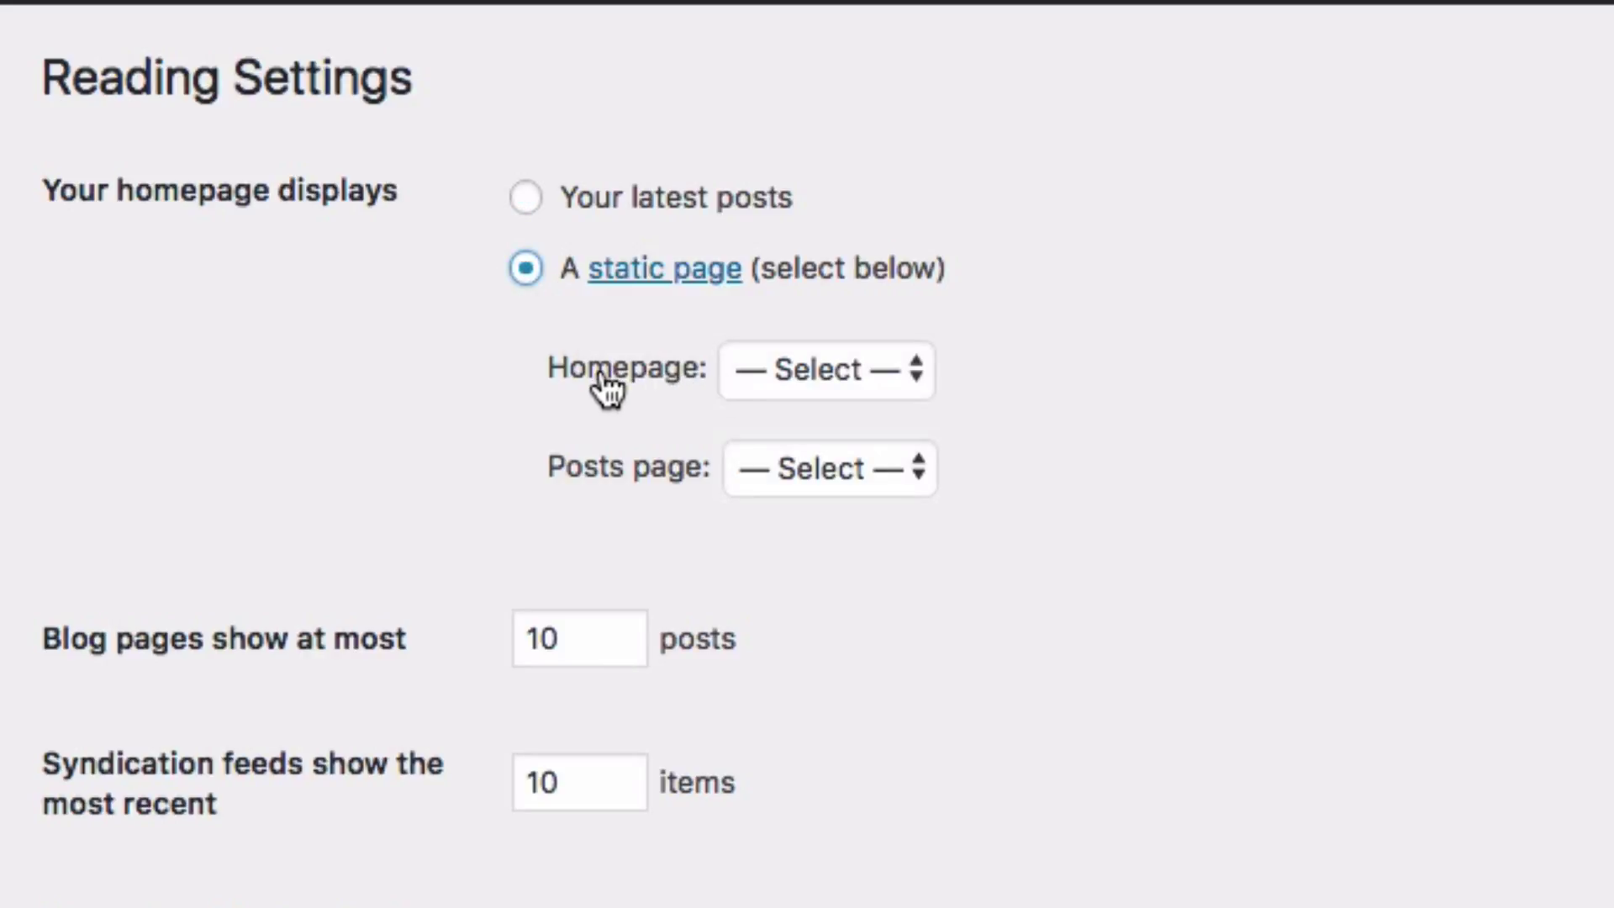
pyautogui.click(843, 371)
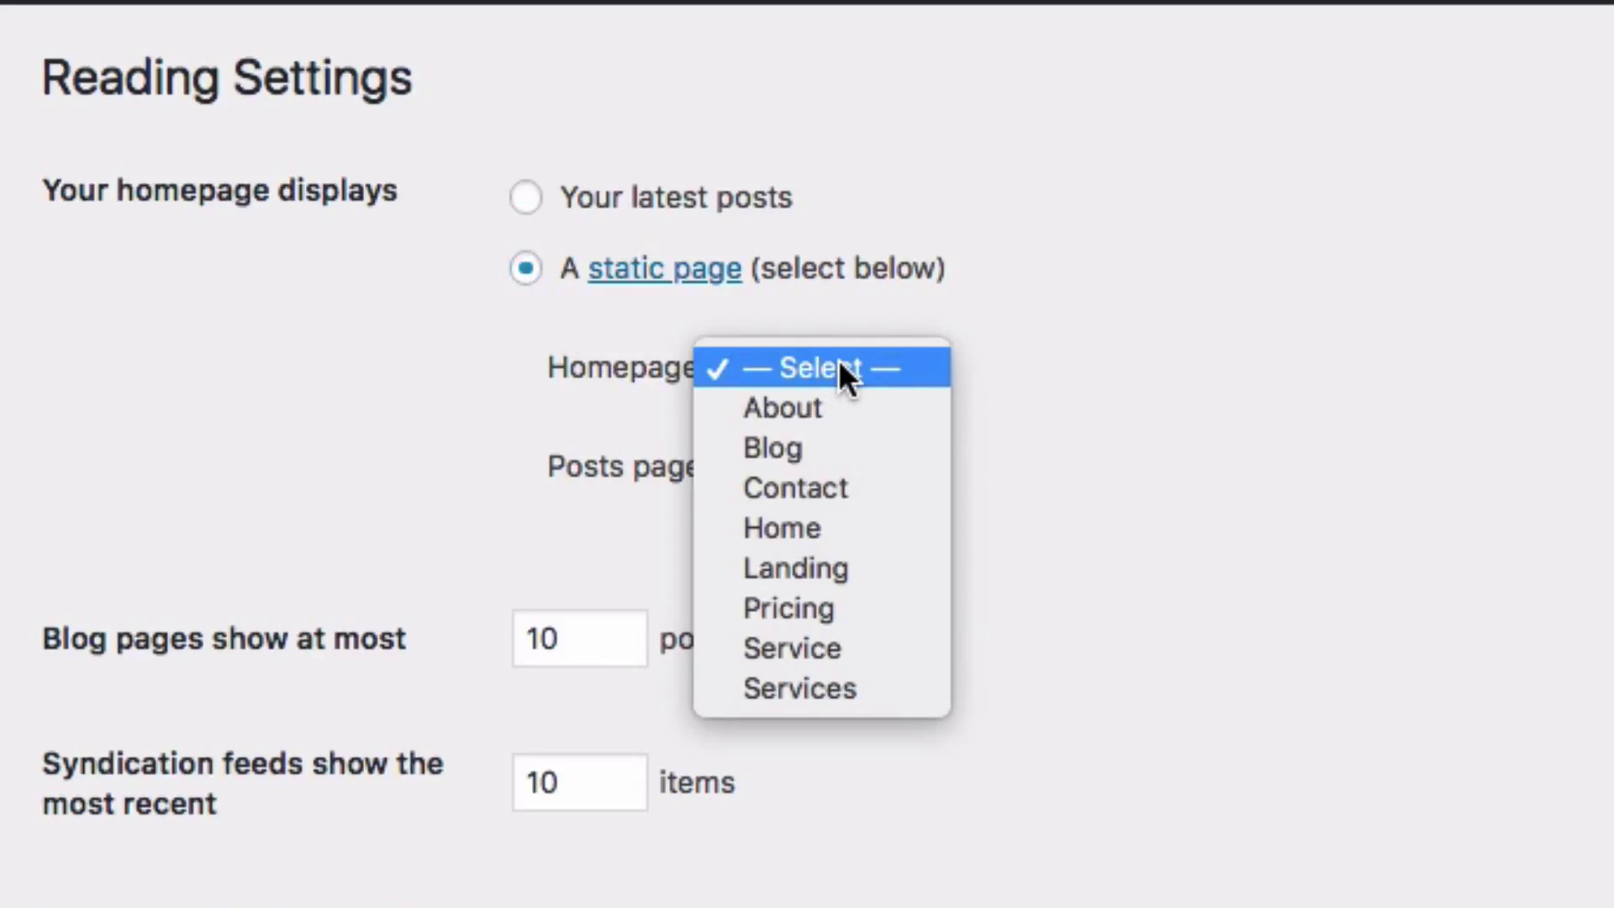
pyautogui.click(829, 547)
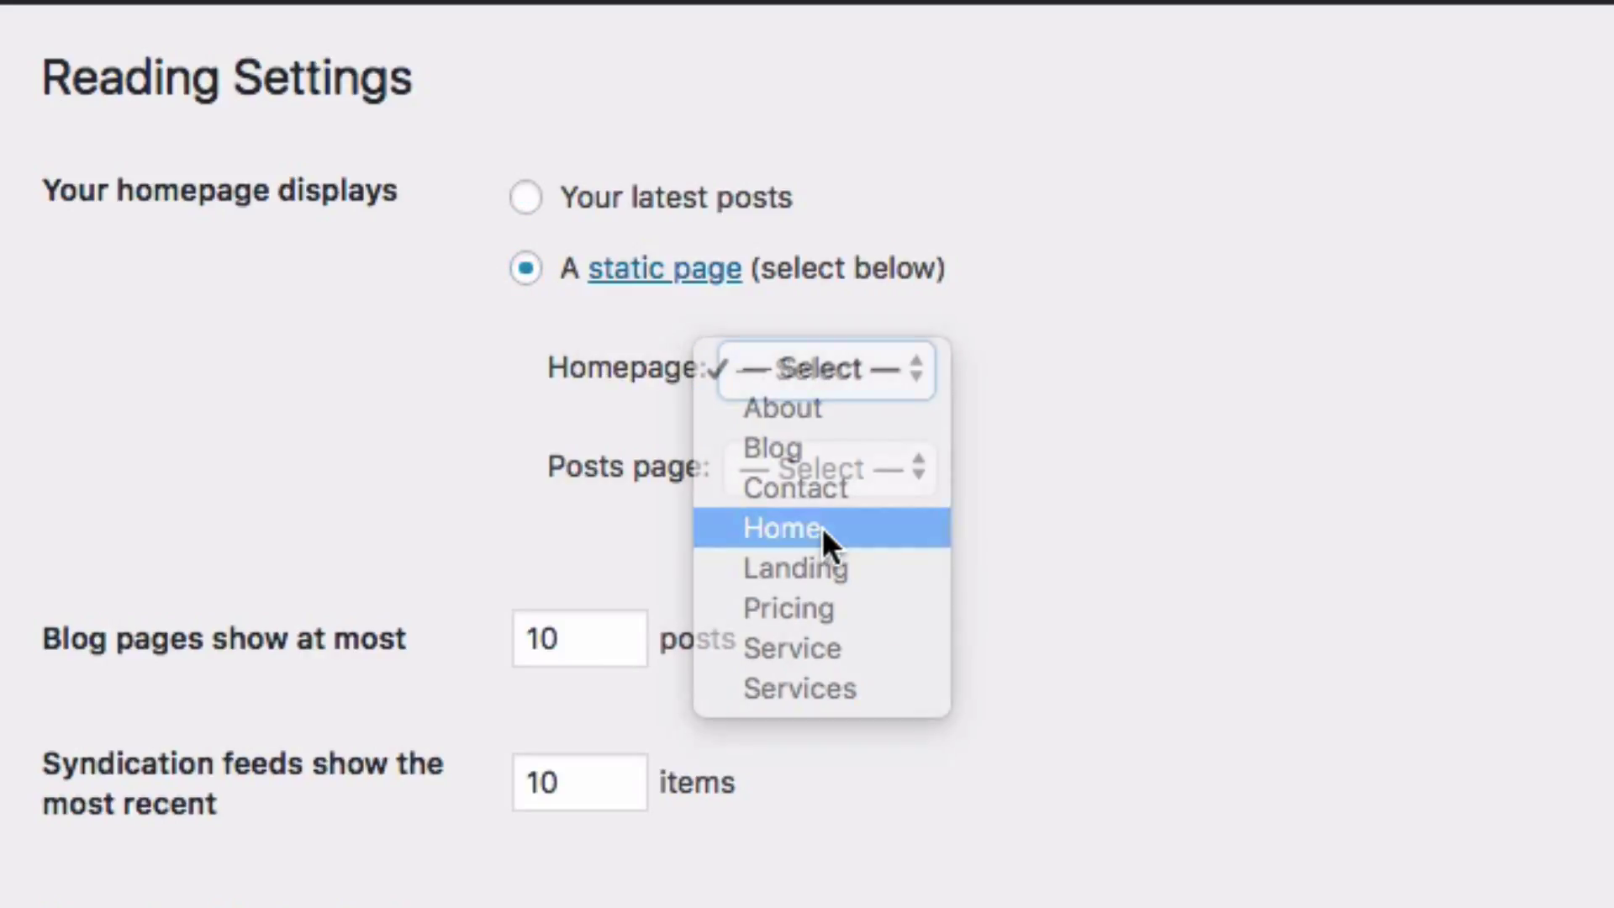
pyautogui.click(1092, 366)
pyautogui.scroll(-8, 1172, 374)
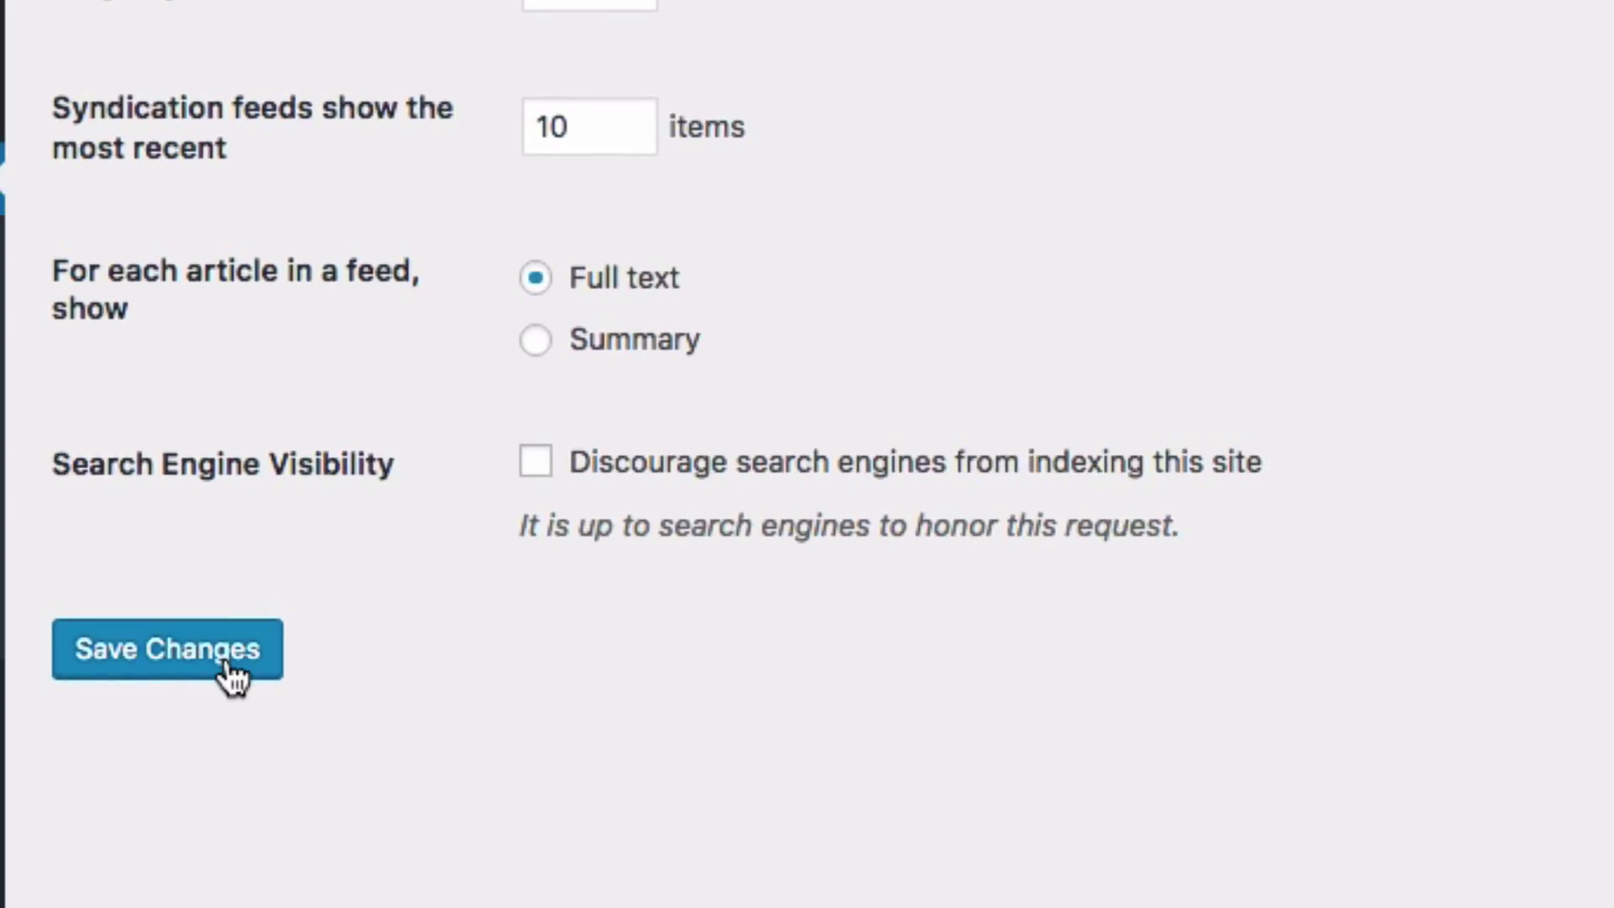
pyautogui.click(227, 669)
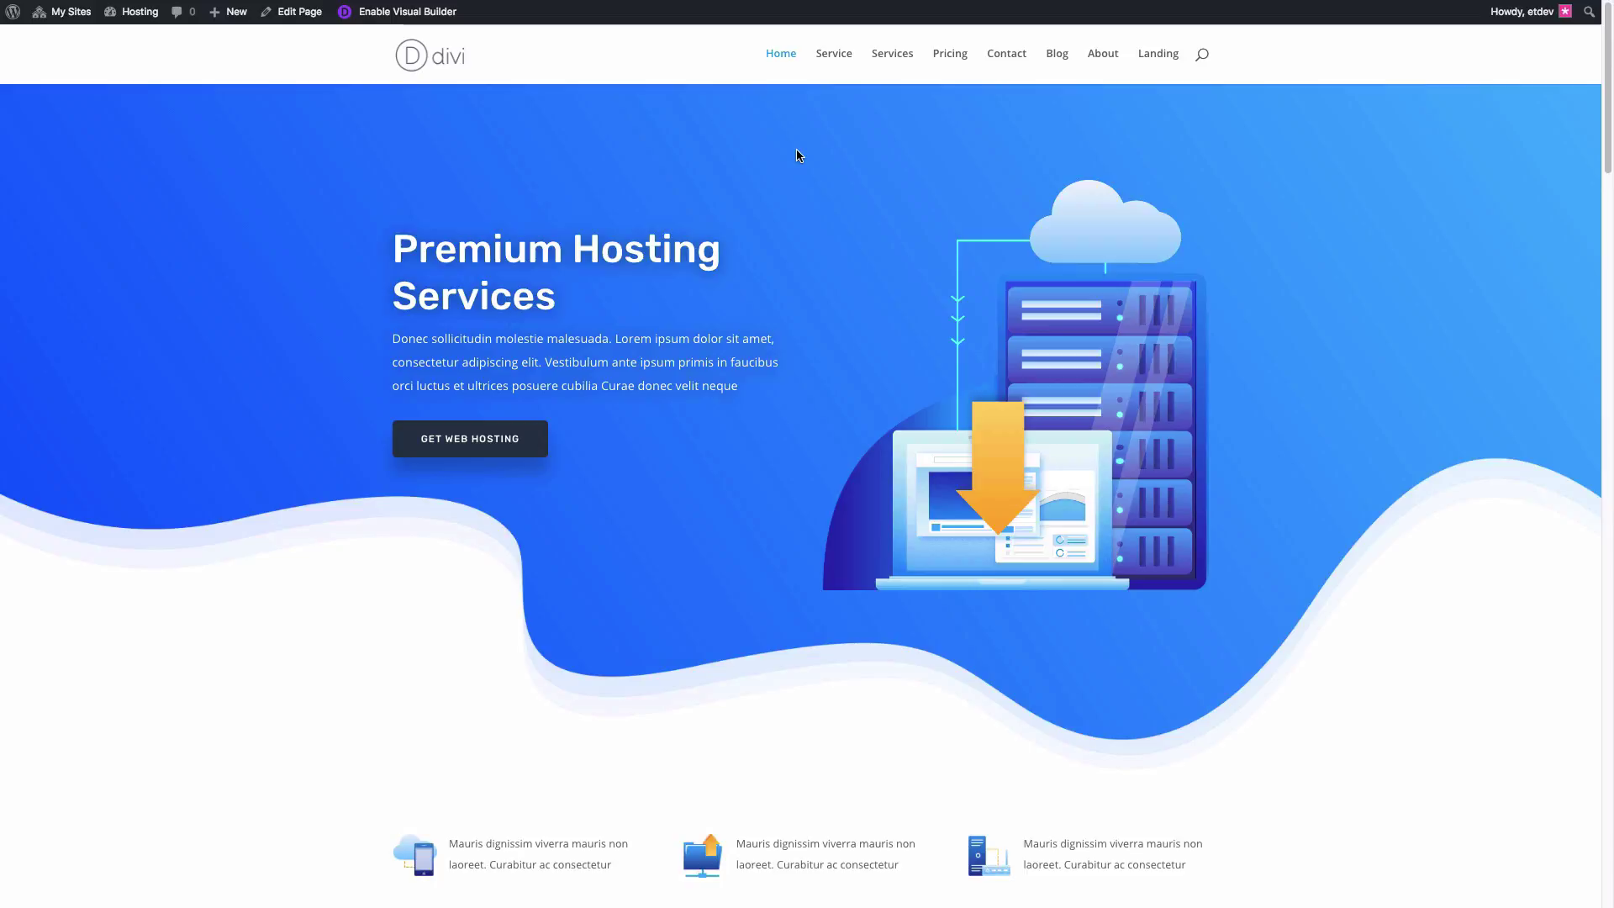